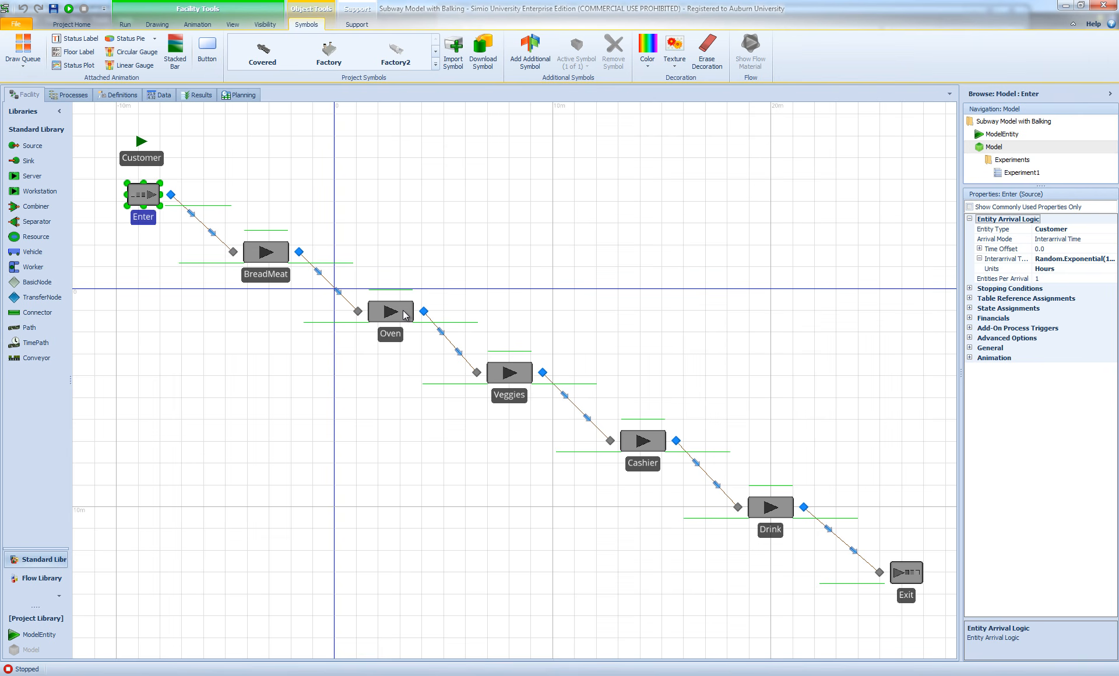
# Examine the full Processing Time expression of the Oven server
pyautogui.click(406, 315)
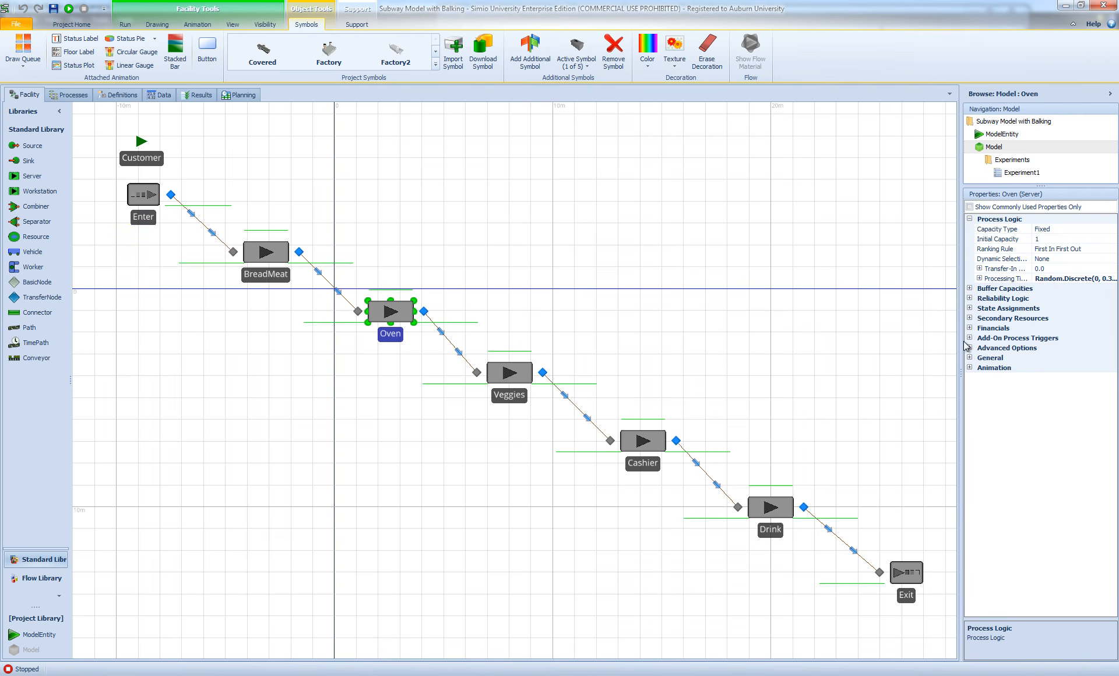
pyautogui.moveTo(961, 341); pyautogui.dragTo(912, 341)
pyautogui.click(775, 337)
pyautogui.moveTo(775, 337); pyautogui.dragTo(770, 337)
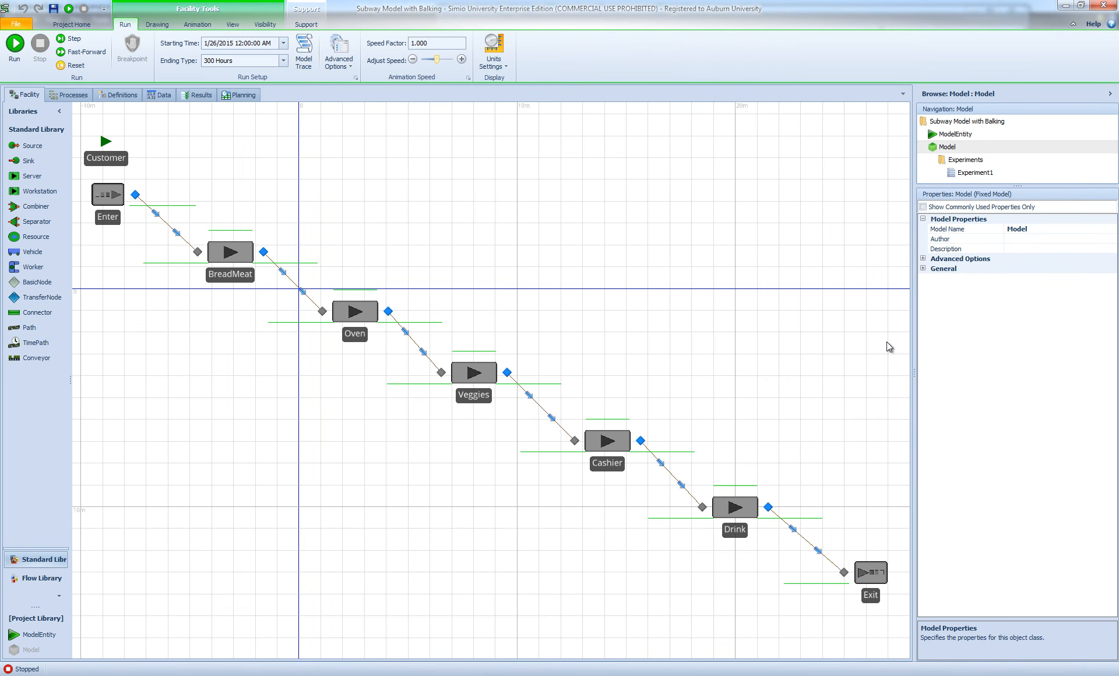
pyautogui.click(346, 319)
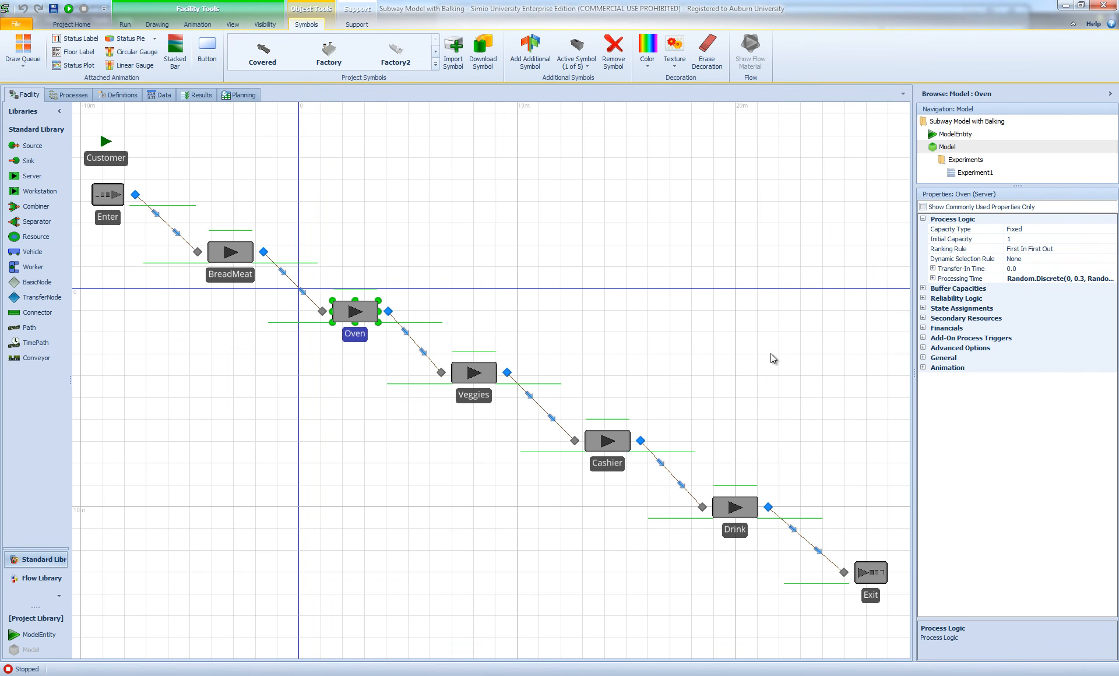
pyautogui.moveTo(914, 365); pyautogui.dragTo(781, 368)
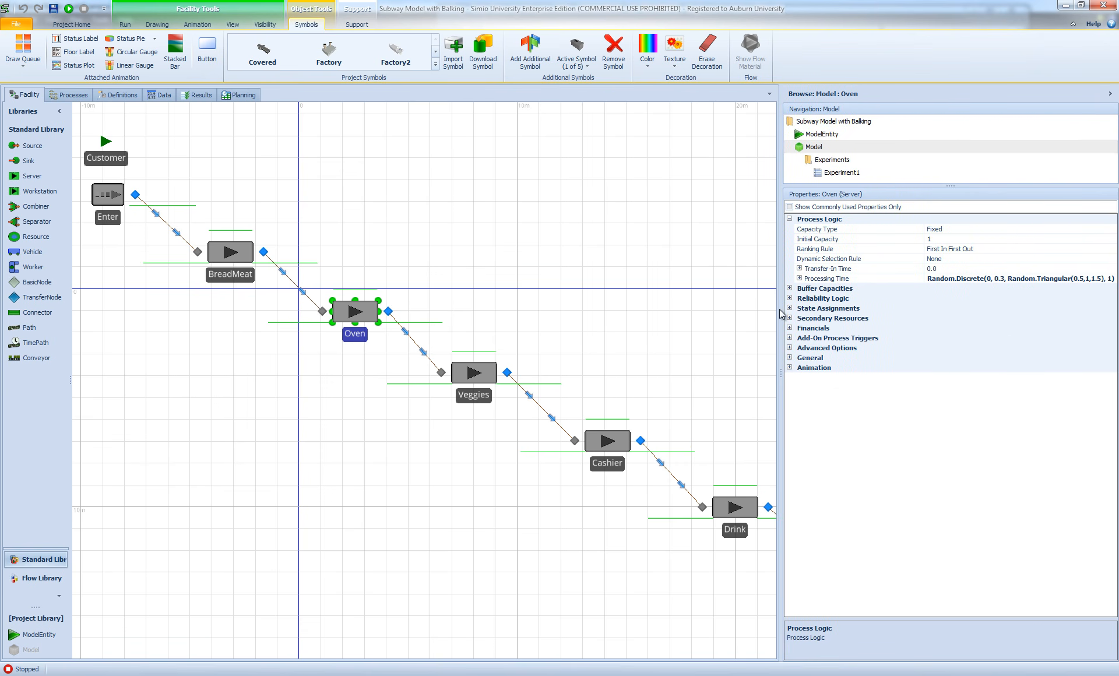
pyautogui.moveTo(781, 313); pyautogui.dragTo(580, 313)
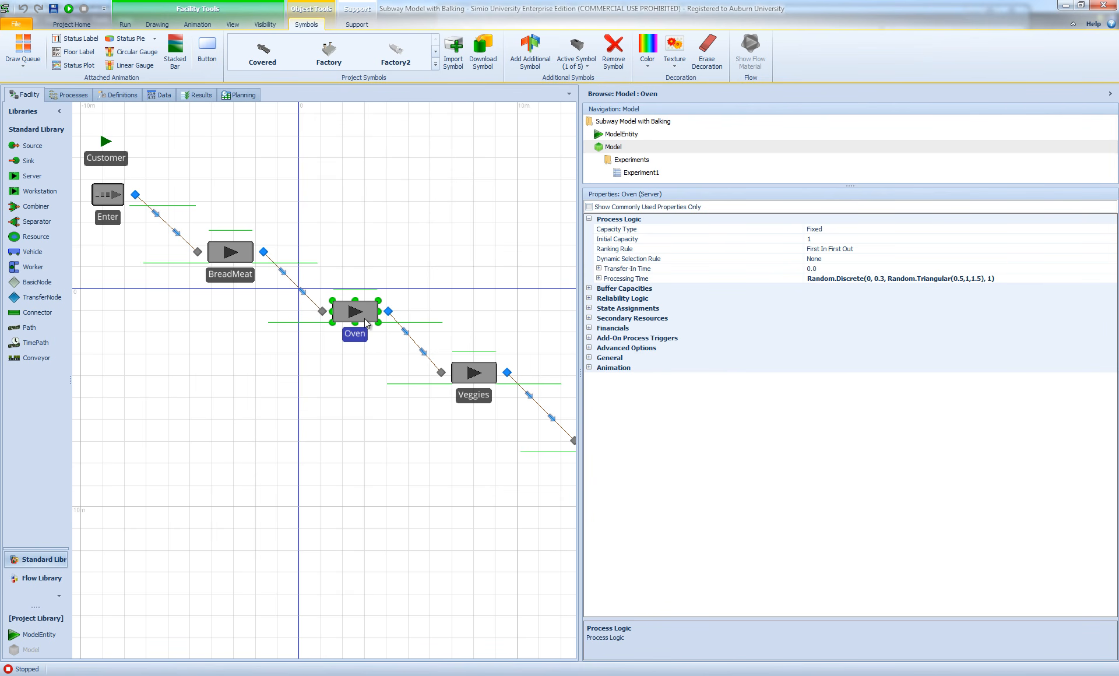
pyautogui.click(870, 278)
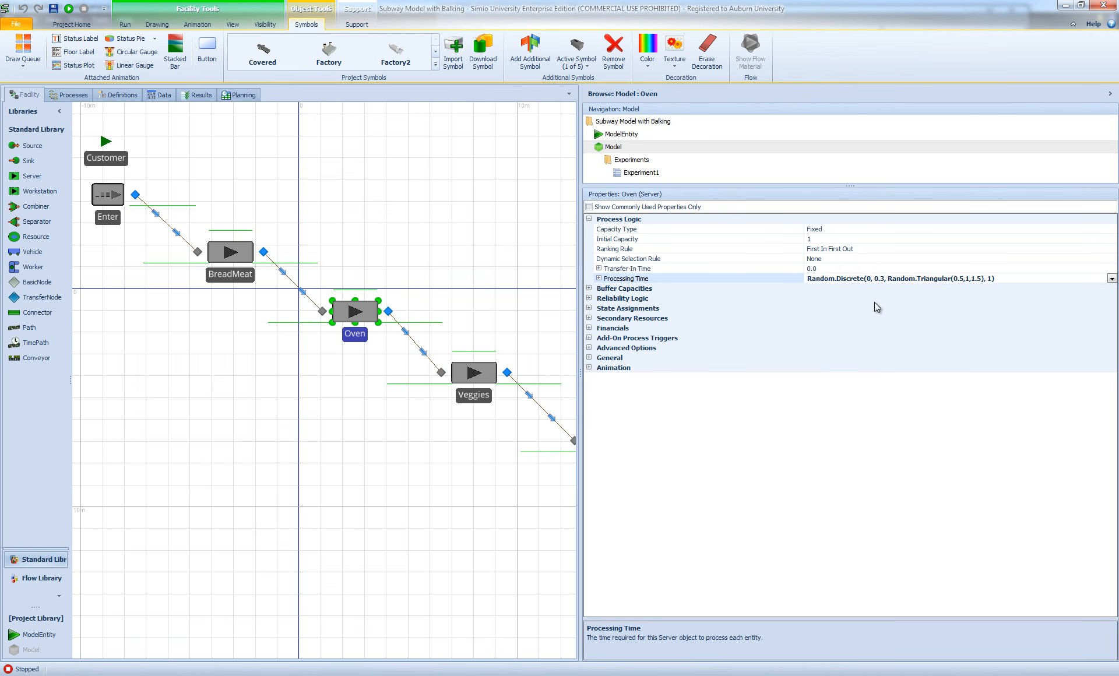
pyautogui.moveTo(581, 298); pyautogui.dragTo(839, 296)
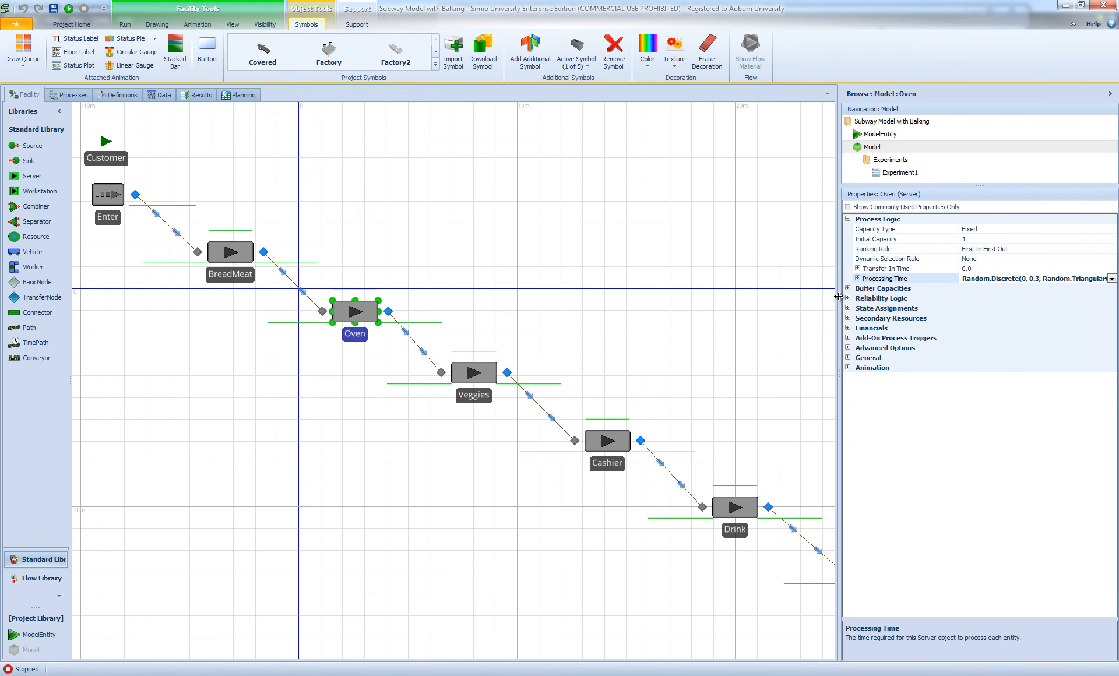
# Review the add-on process triggers of the Enter source's output node and create a process for its Entered trigger
pyautogui.click(135, 196)
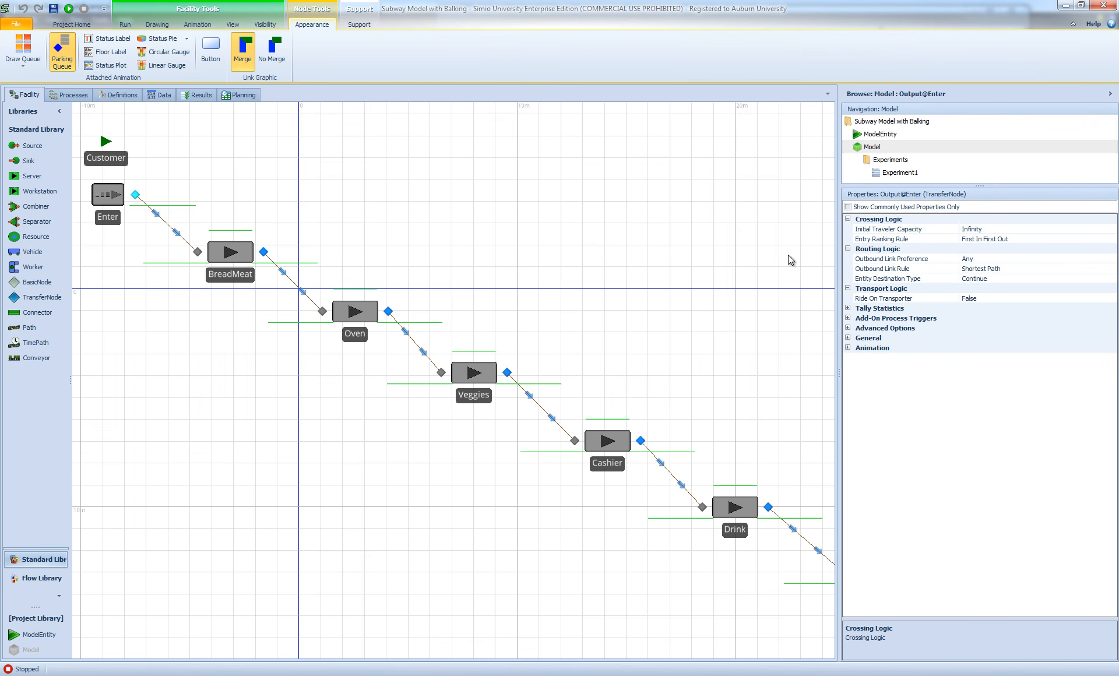
pyautogui.click(850, 319)
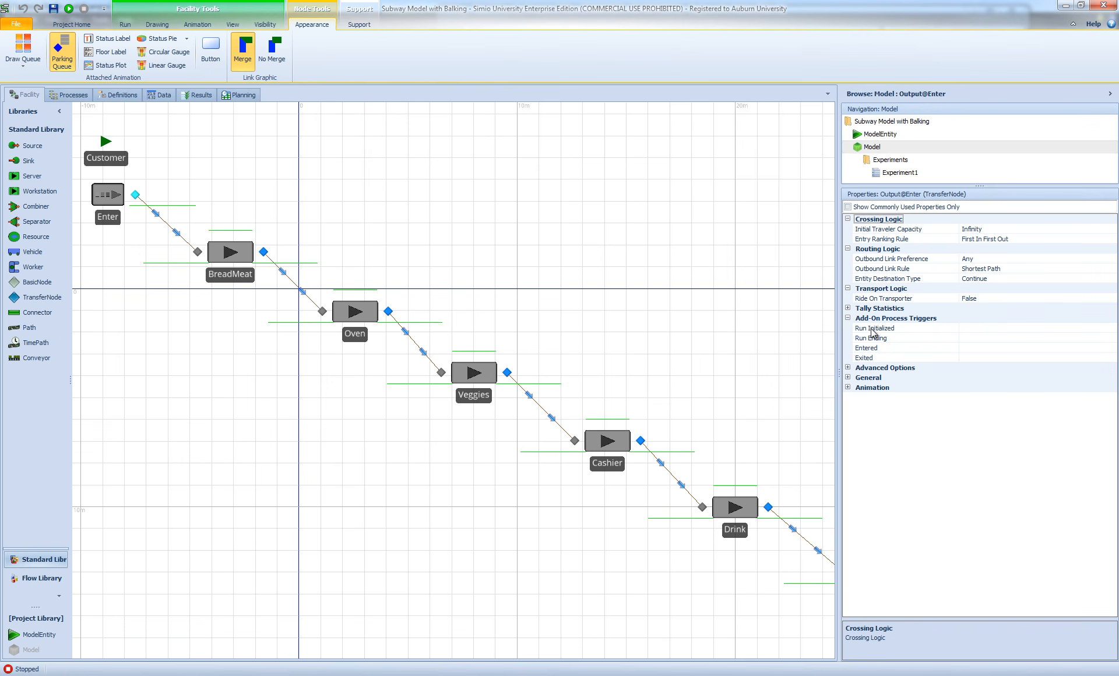
pyautogui.click(874, 330)
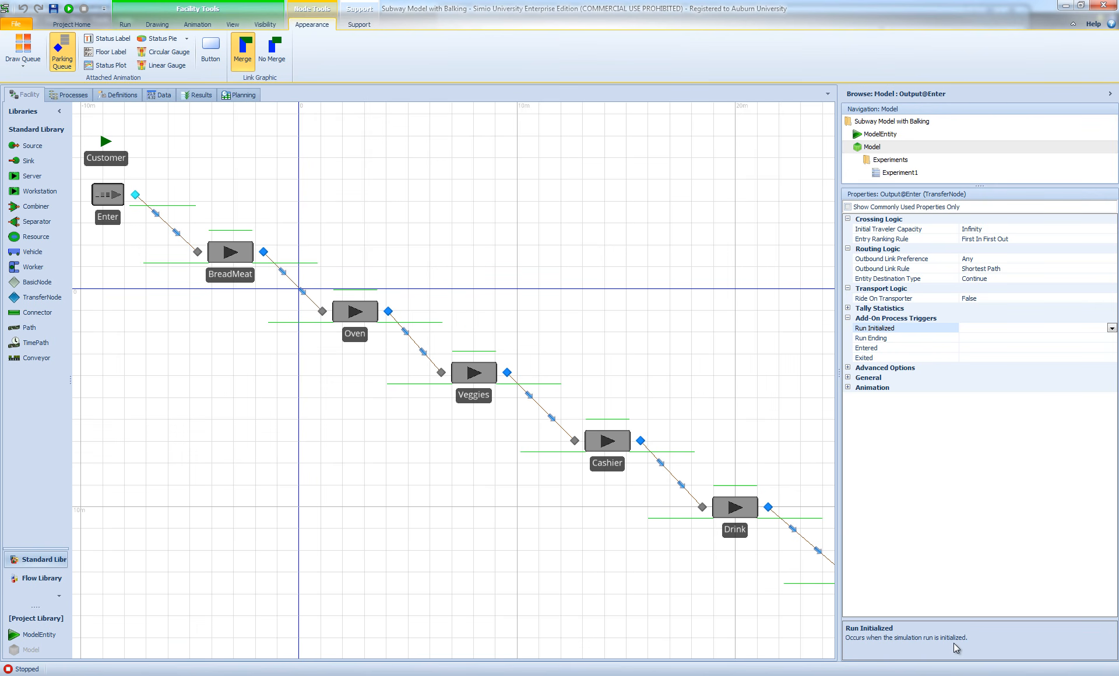
pyautogui.click(878, 340)
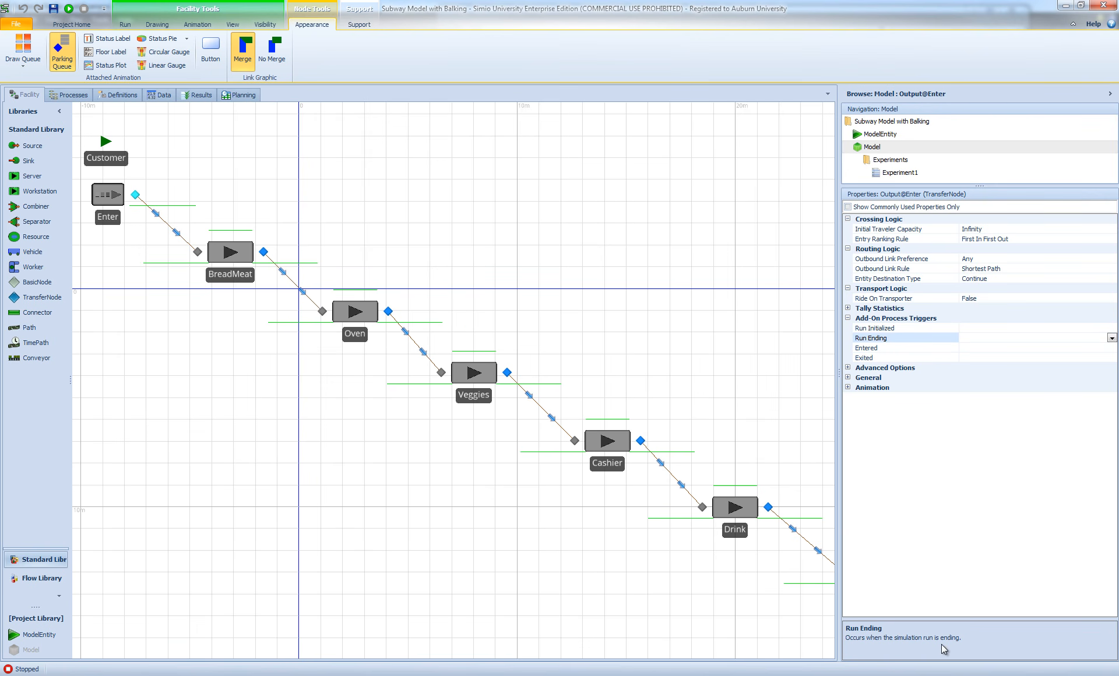
pyautogui.click(874, 349)
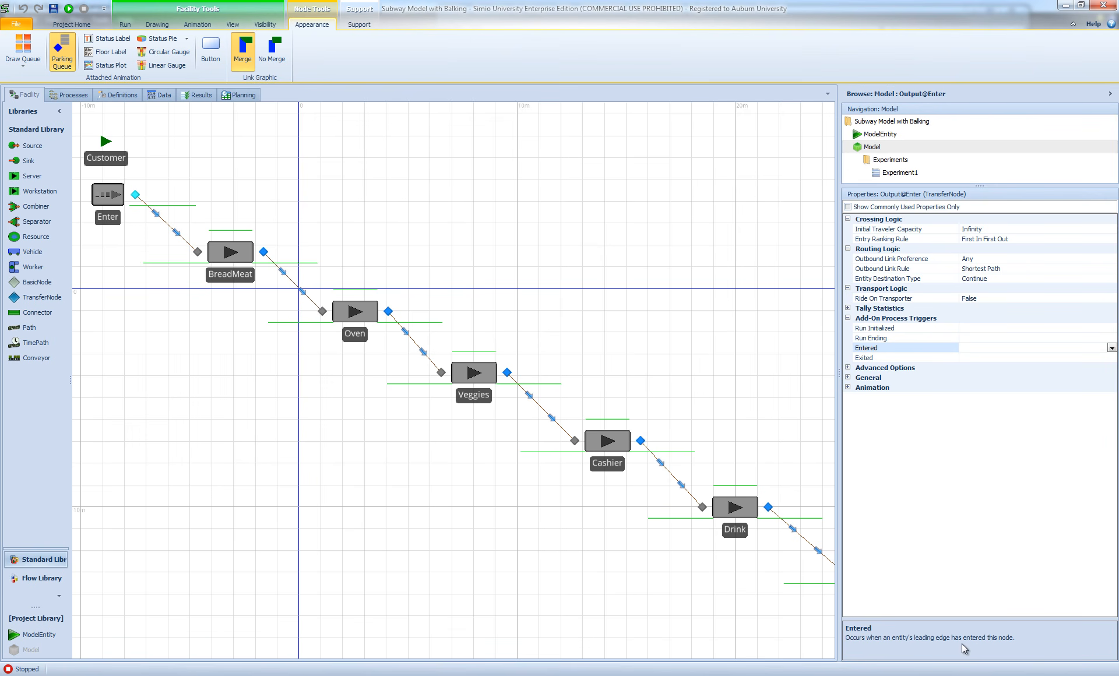
pyautogui.click(876, 358)
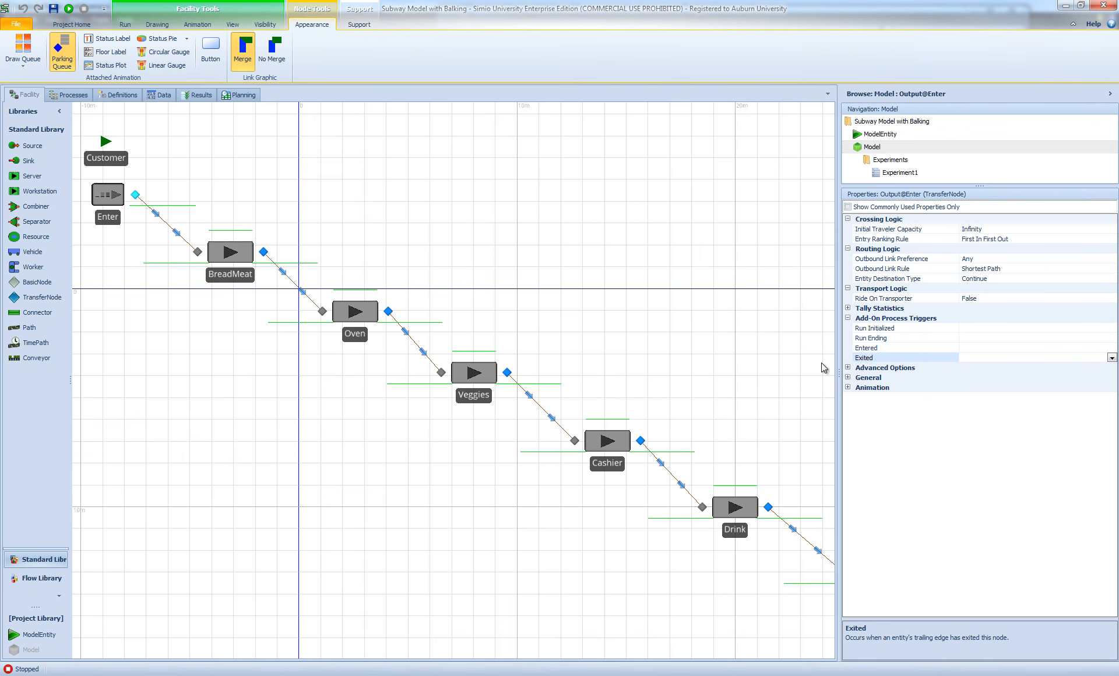
pyautogui.click(878, 349)
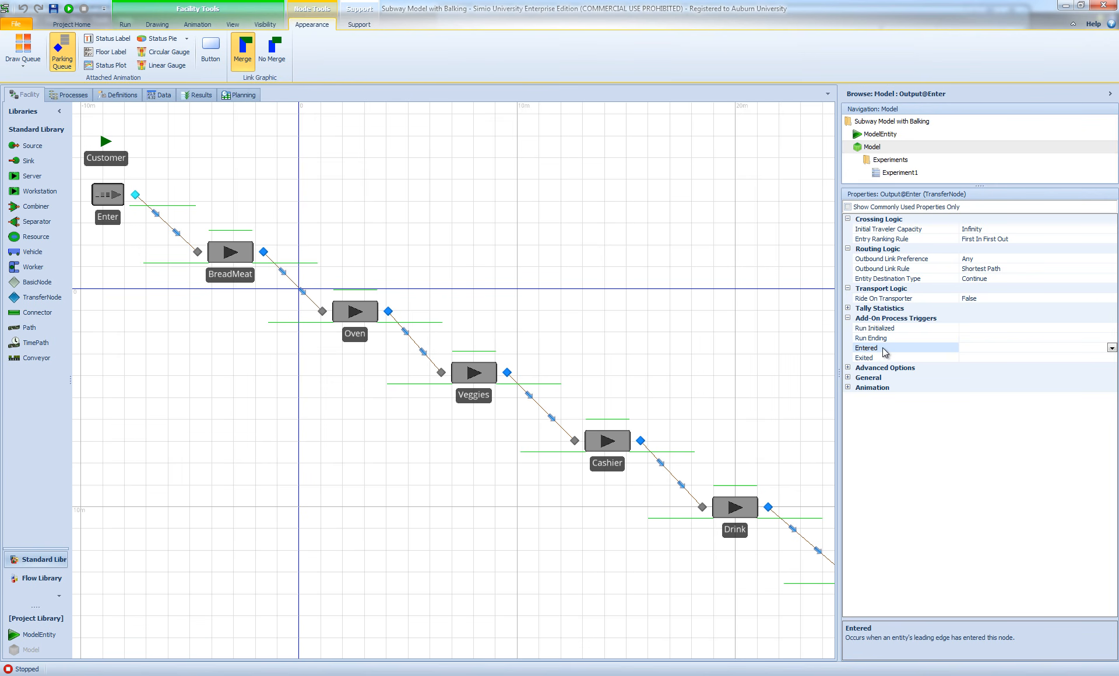
pyautogui.doubleClick(882, 349)
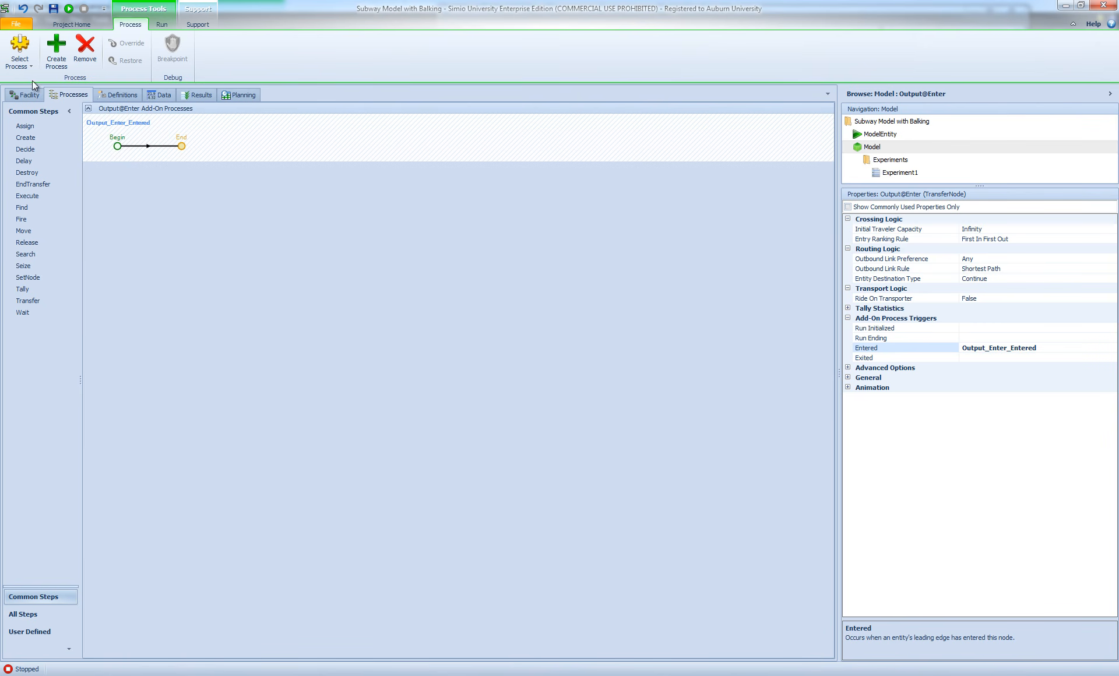
# Insert a Decide step between Begin and End in the output node's Entered process
pyautogui.click(23, 614)
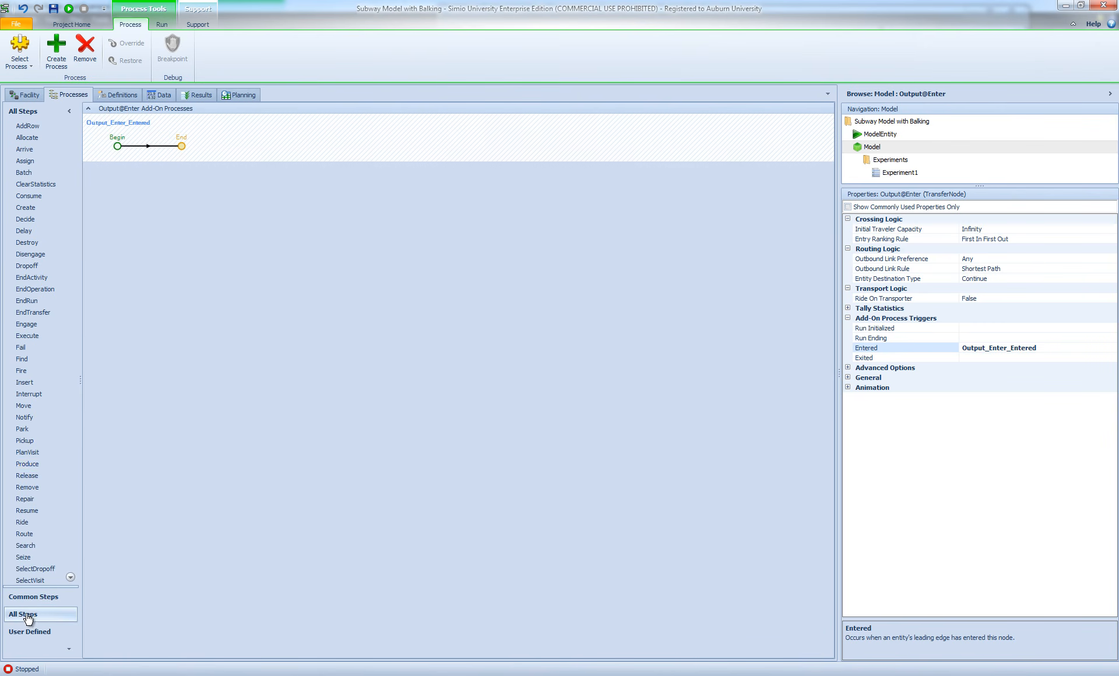
pyautogui.scroll(-1, 45, 426)
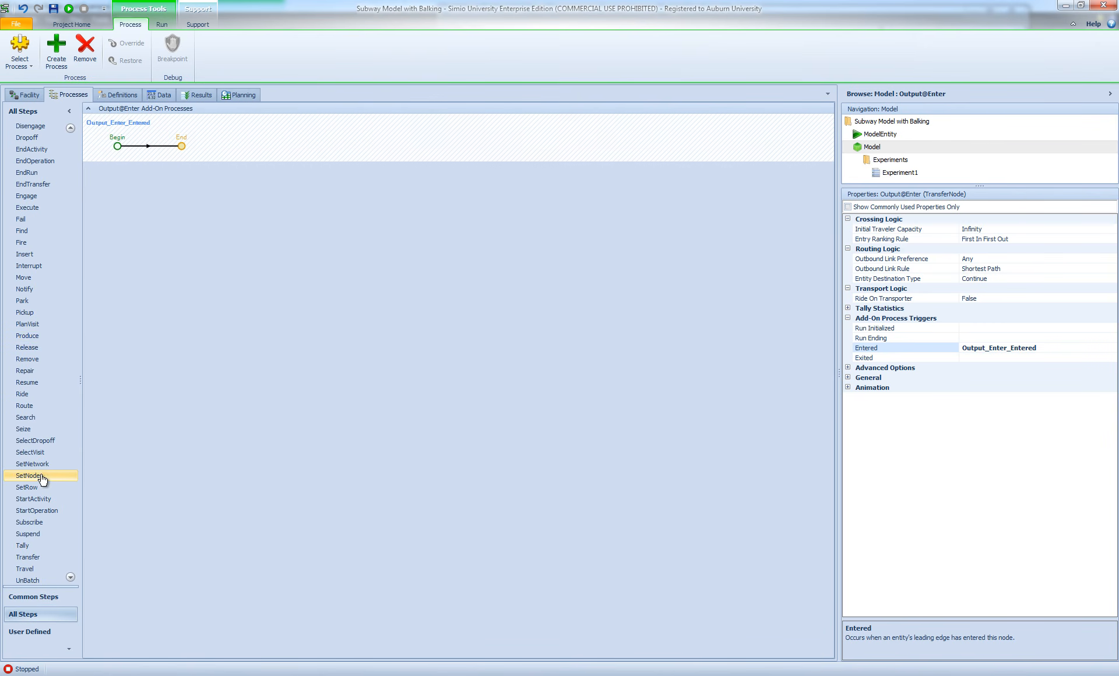
pyautogui.click(34, 596)
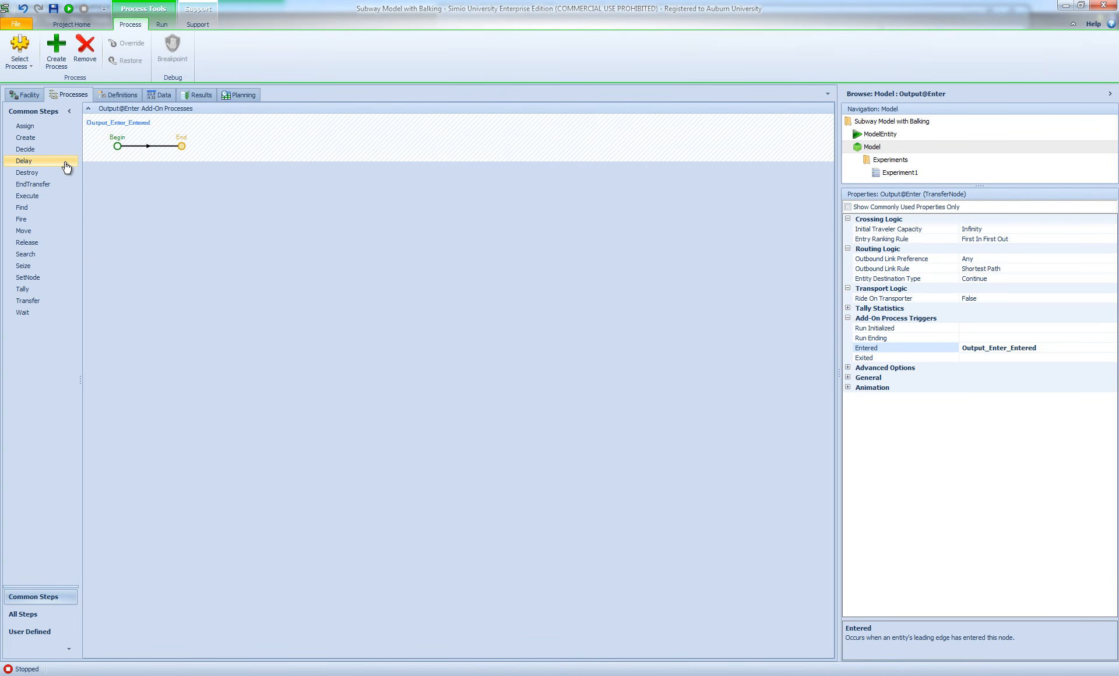
pyautogui.moveTo(24, 150); pyautogui.dragTo(185, 149)
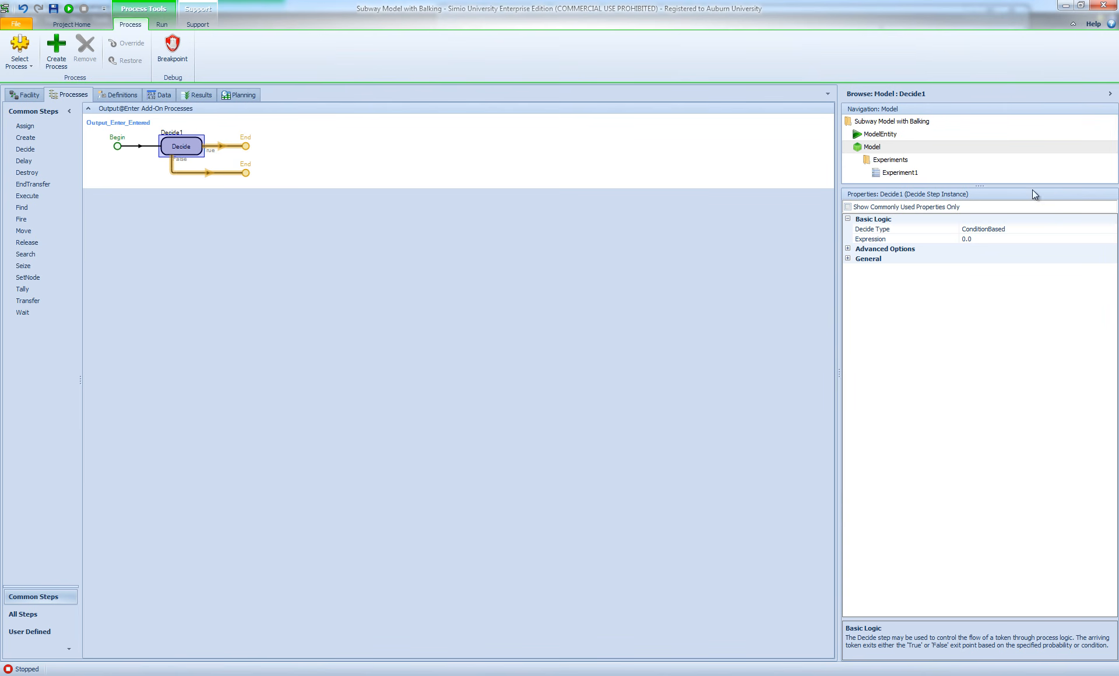
# Set the Decide step's type to ProbabilityBased with an expression of 0.3
pyautogui.click(1100, 228)
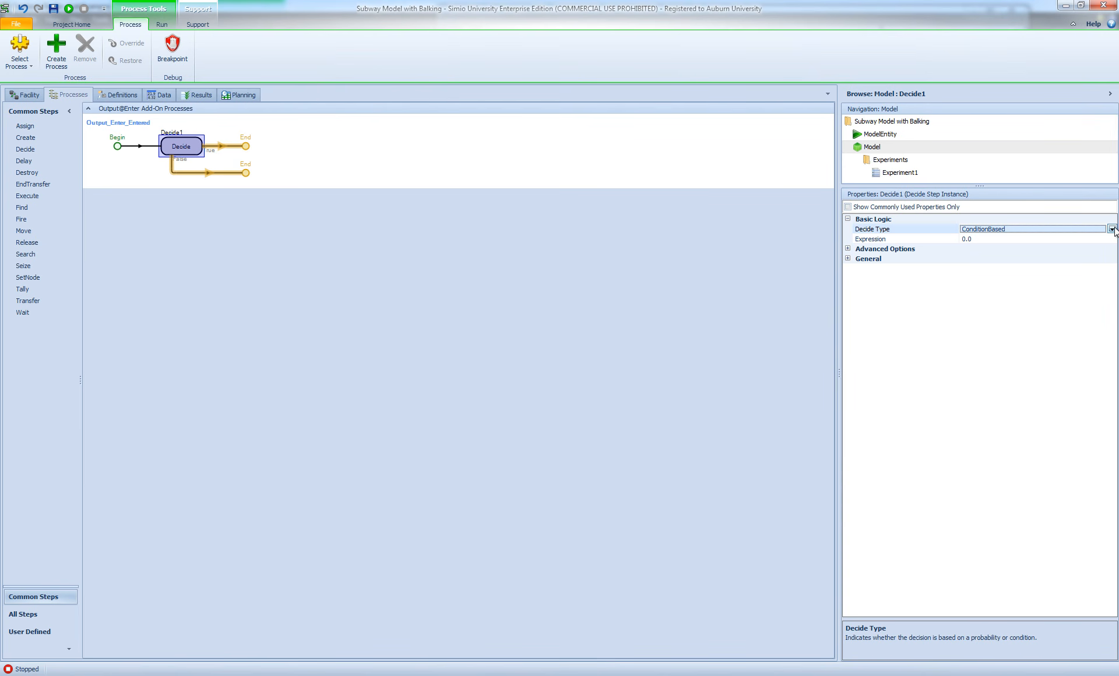
pyautogui.click(1111, 229)
pyautogui.click(984, 239)
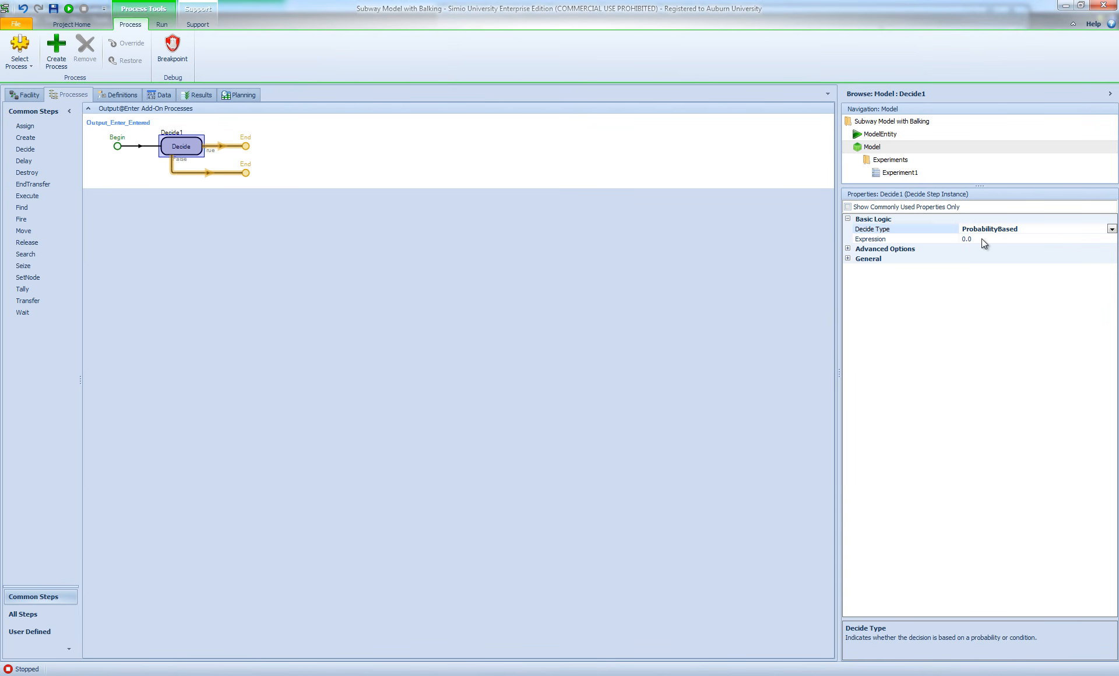
pyautogui.click(981, 239)
pyautogui.press('BackSpace')
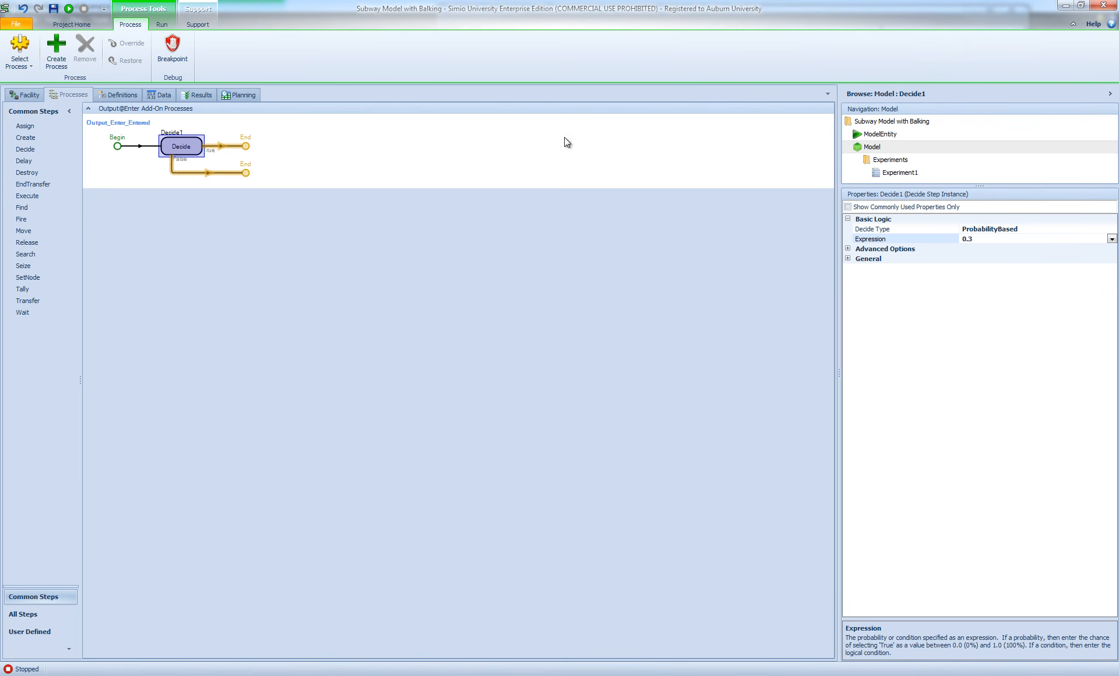
# Add a real state variable named ProcTimeOnOven to ModelEntity
pyautogui.click(887, 133)
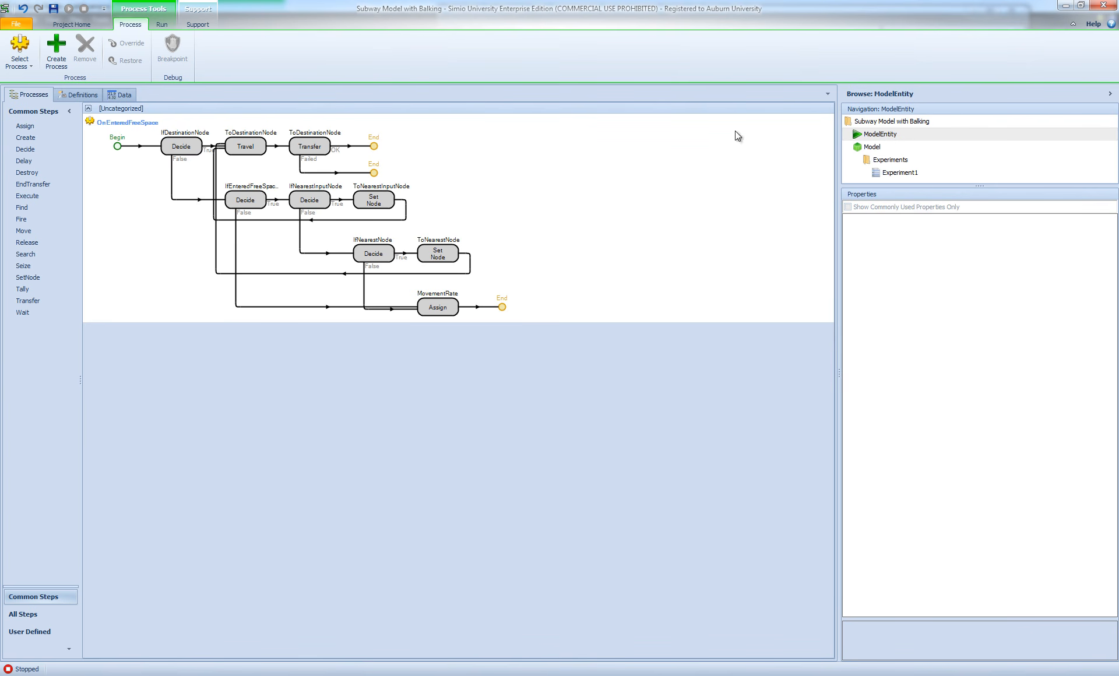
pyautogui.click(78, 96)
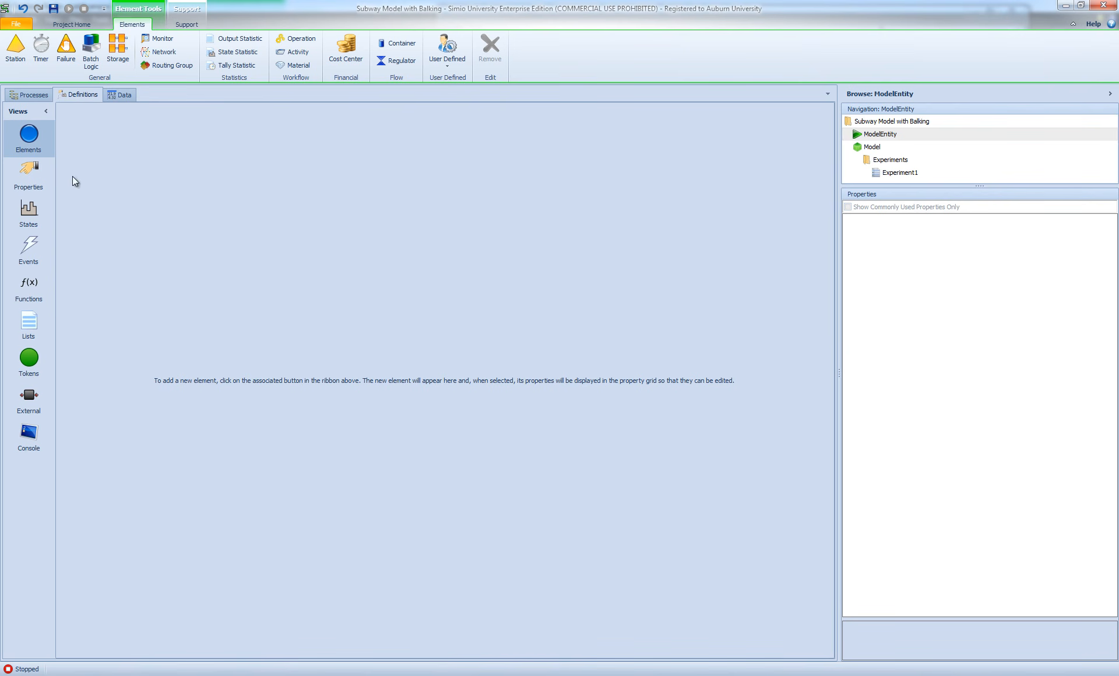
pyautogui.click(34, 216)
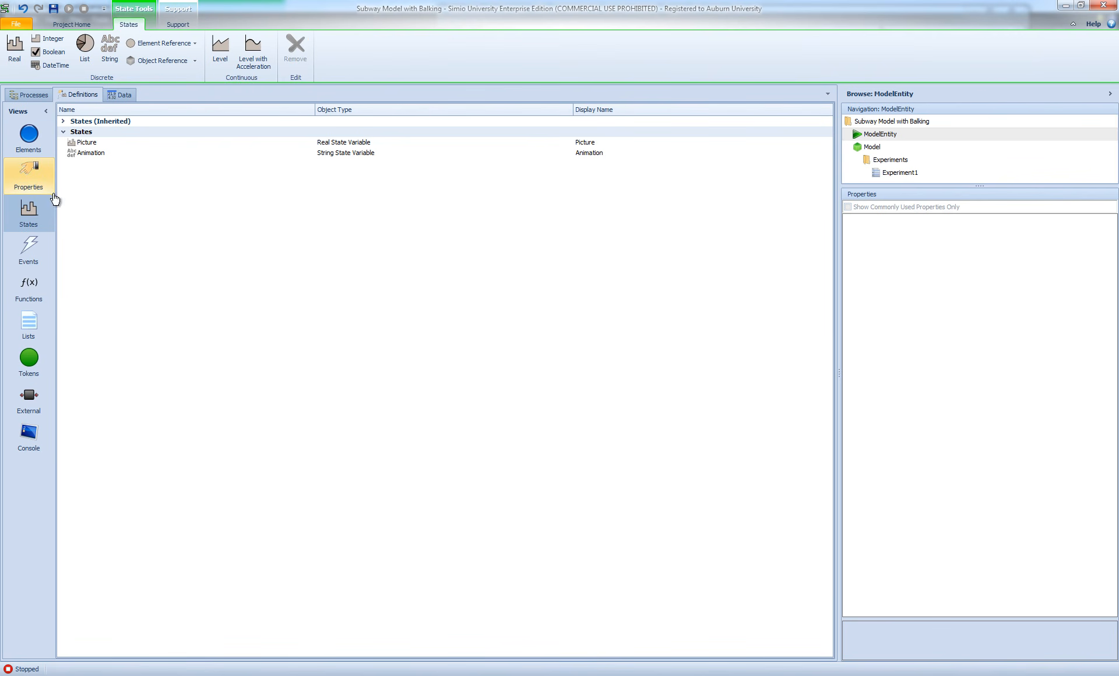
pyautogui.click(14, 49)
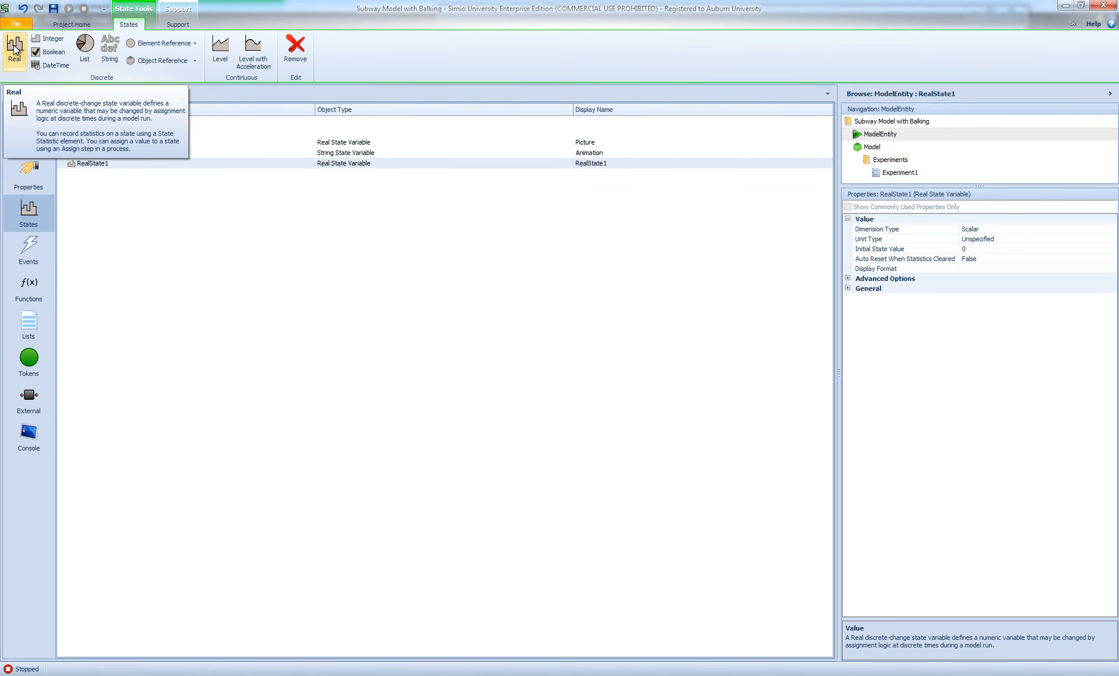
pyautogui.click(117, 161)
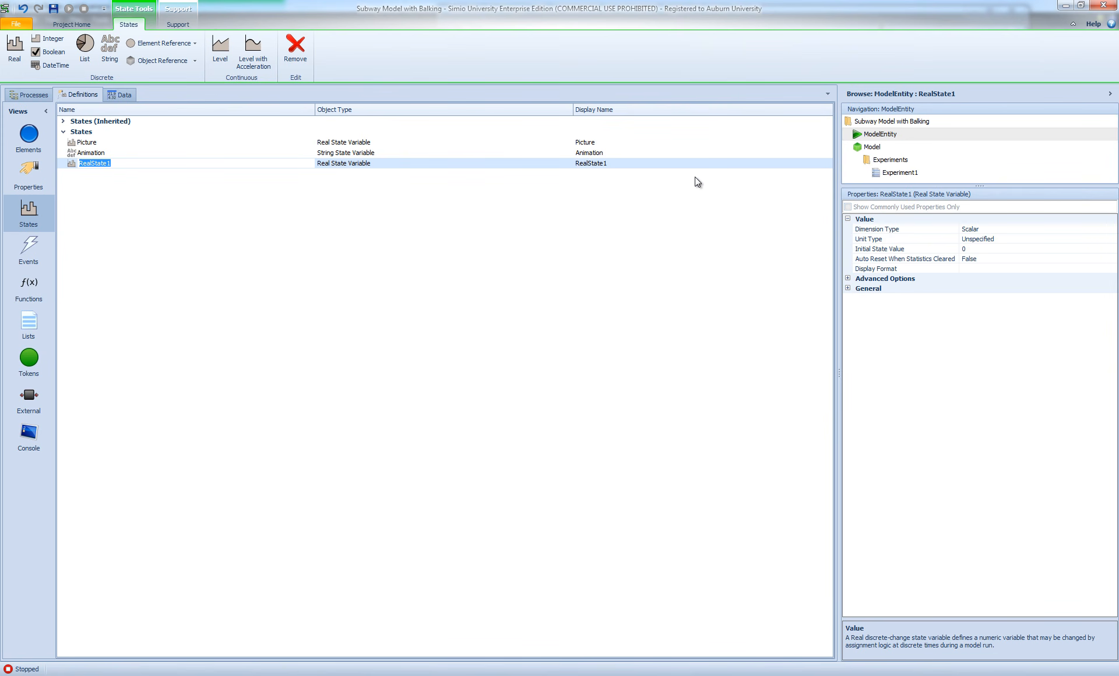
pyautogui.write('ProcTimeOnOven')
pyautogui.press('Return')
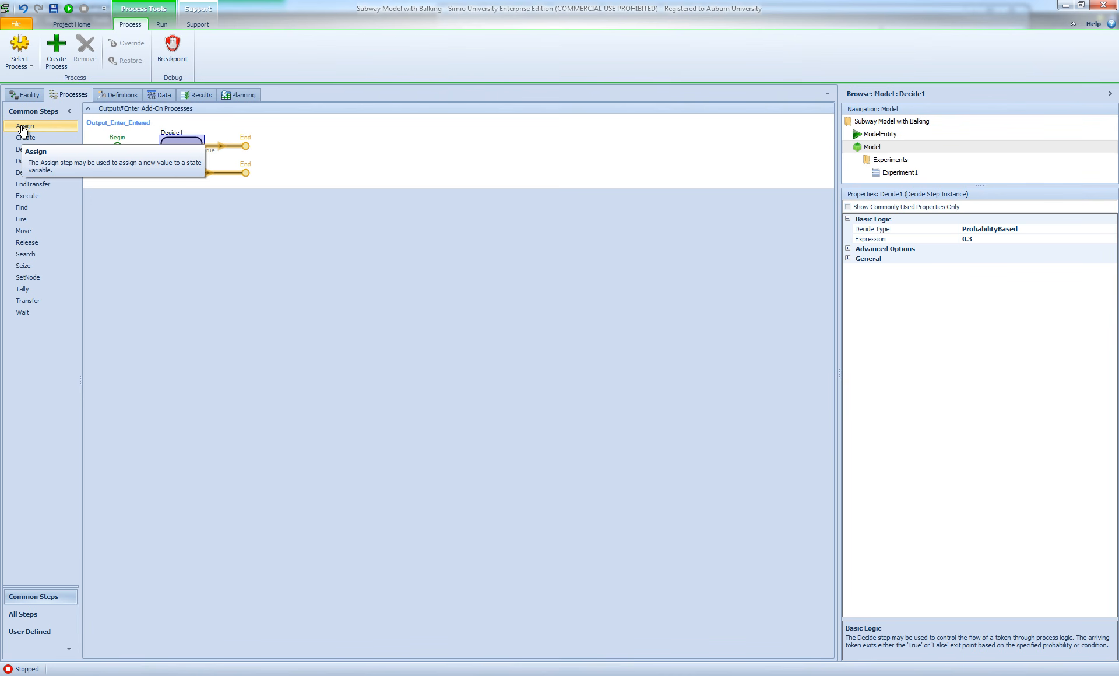
# Insert an Assign step on the Decide step's True branch and set its state variable to ModelEntity.ProcTimeOnOven
pyautogui.moveTo(23, 130); pyautogui.dragTo(254, 148)
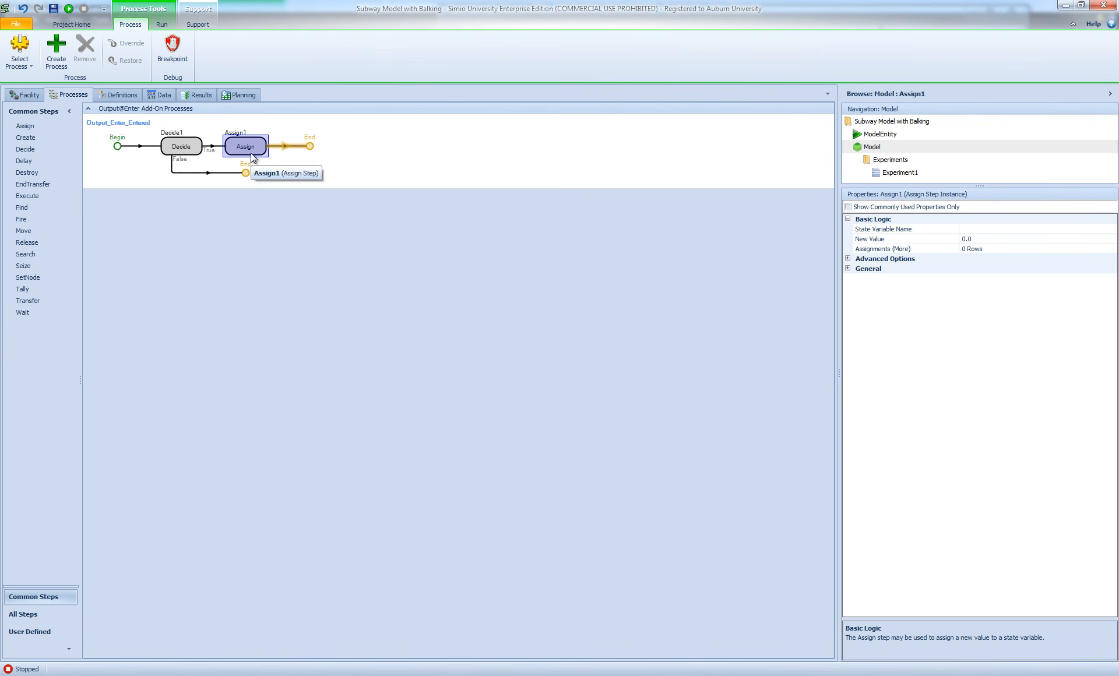
pyautogui.click(975, 229)
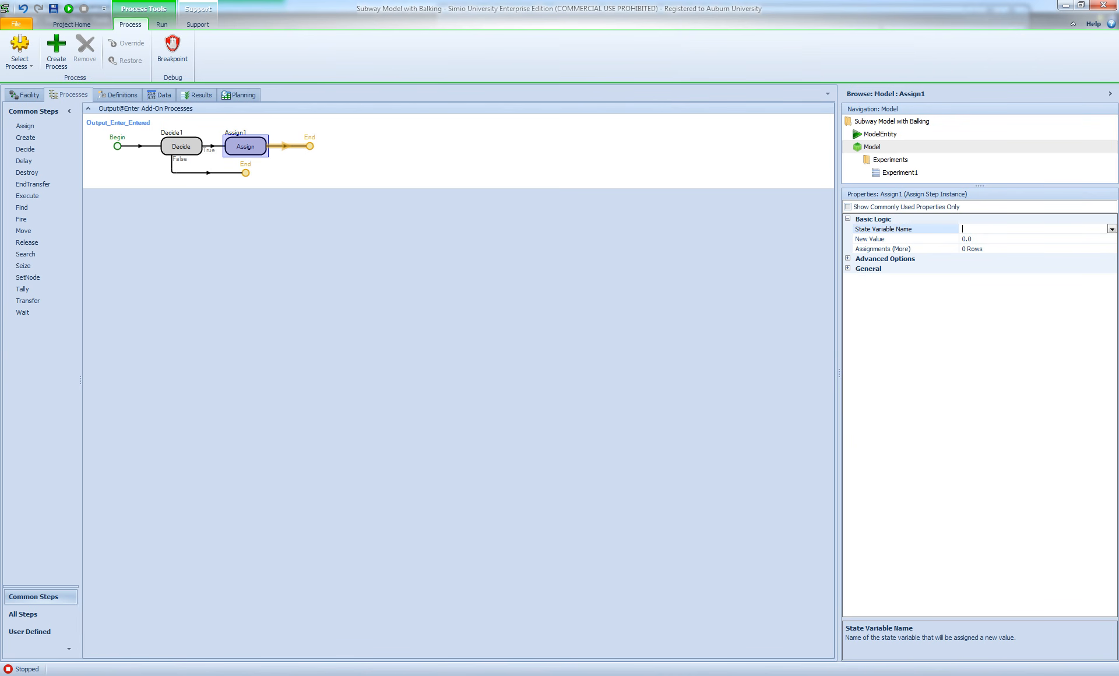
pyautogui.click(1112, 231)
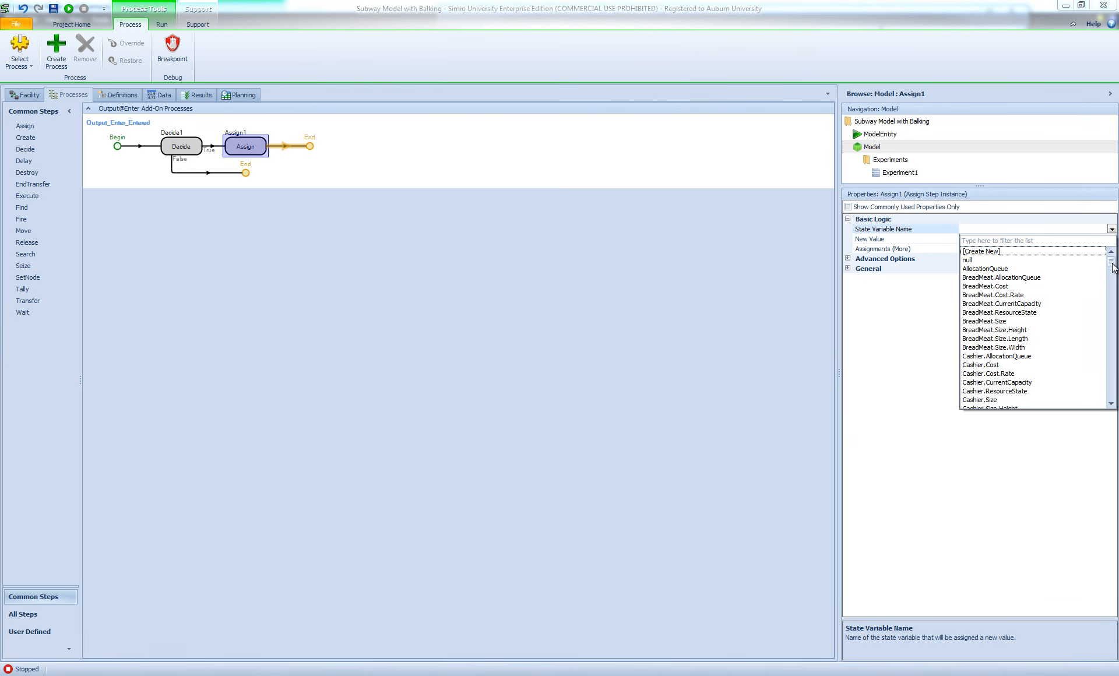
pyautogui.moveTo(1113, 263); pyautogui.dragTo(1116, 358)
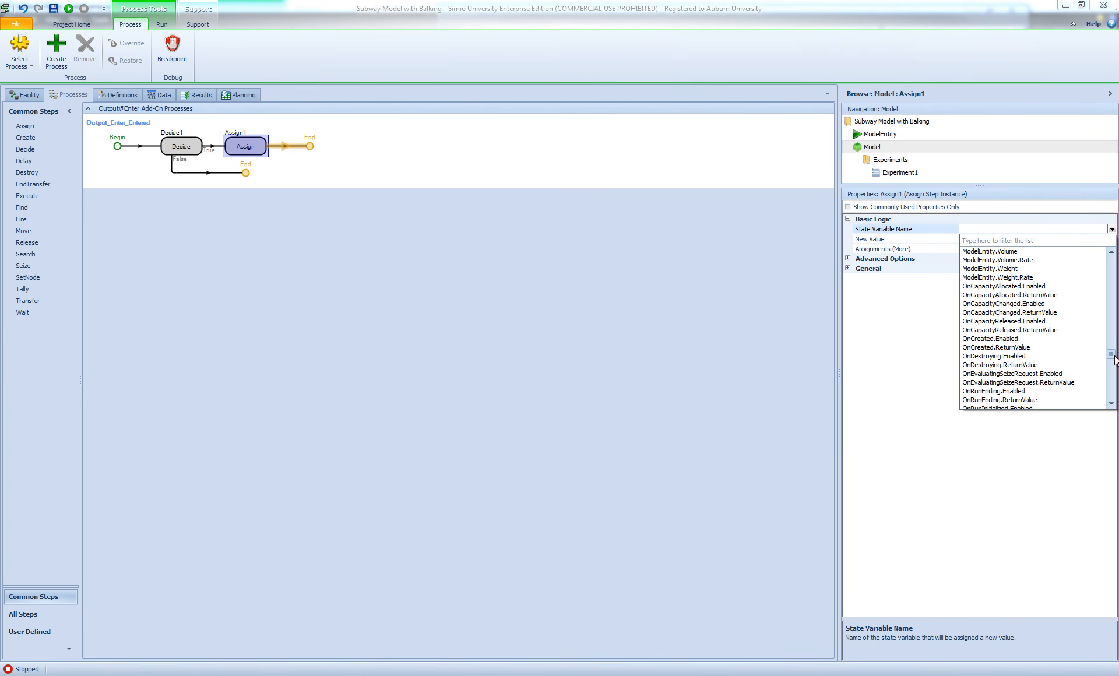
pyautogui.scroll(-15, 1116, 358)
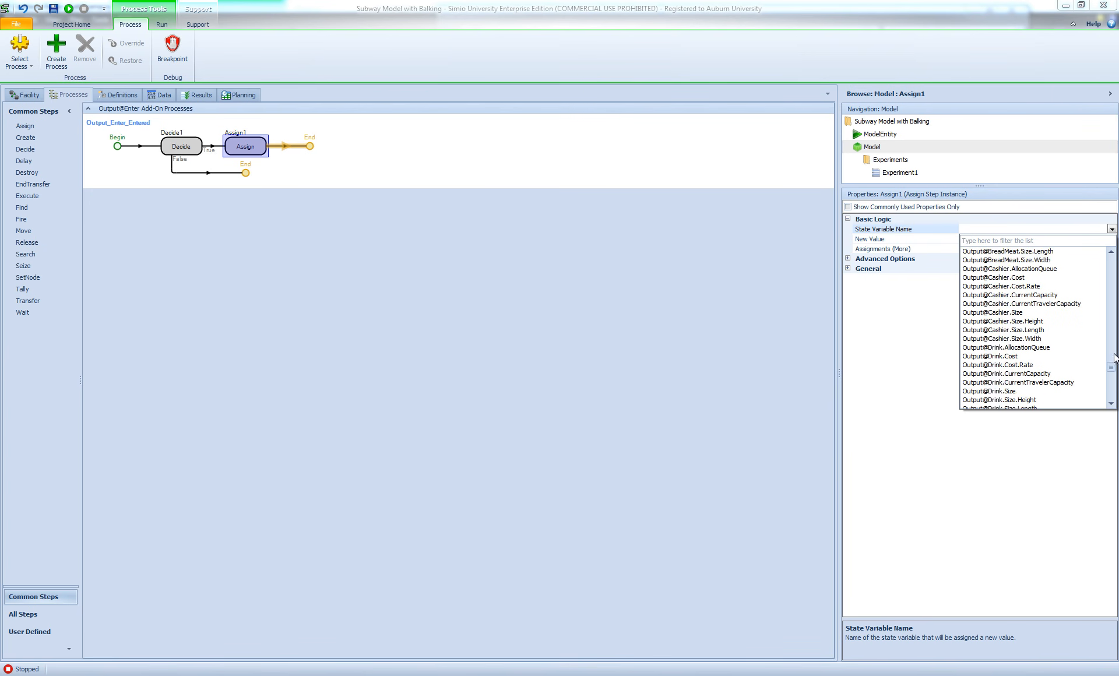
pyautogui.scroll(15, 1115, 358)
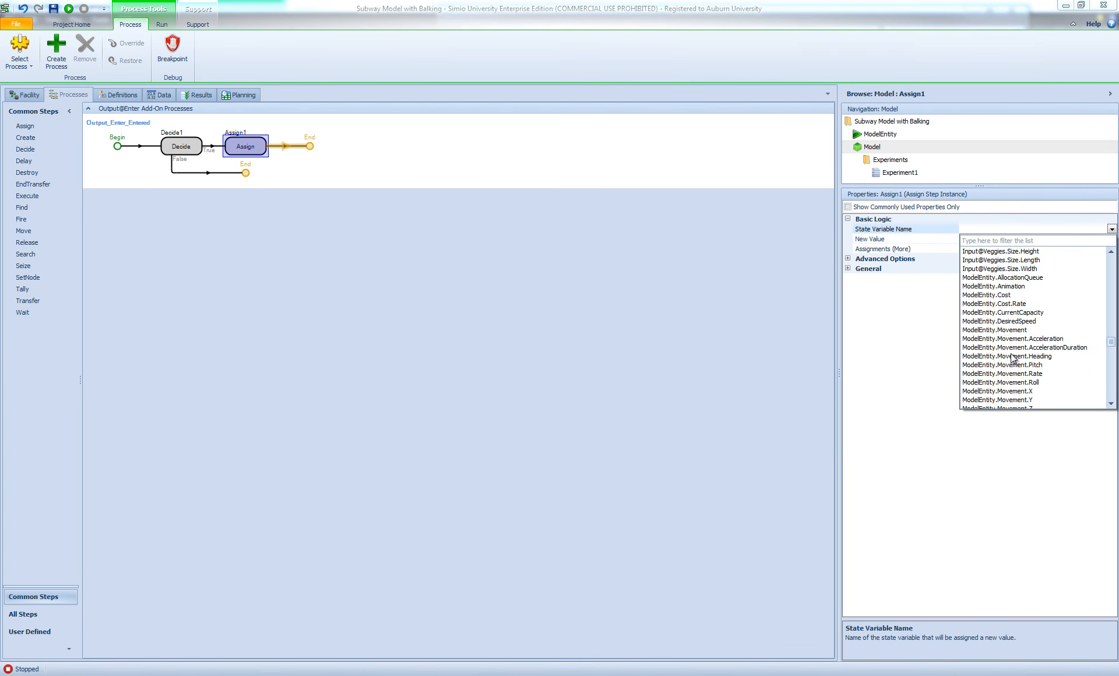
pyautogui.scroll(-2, 1014, 367)
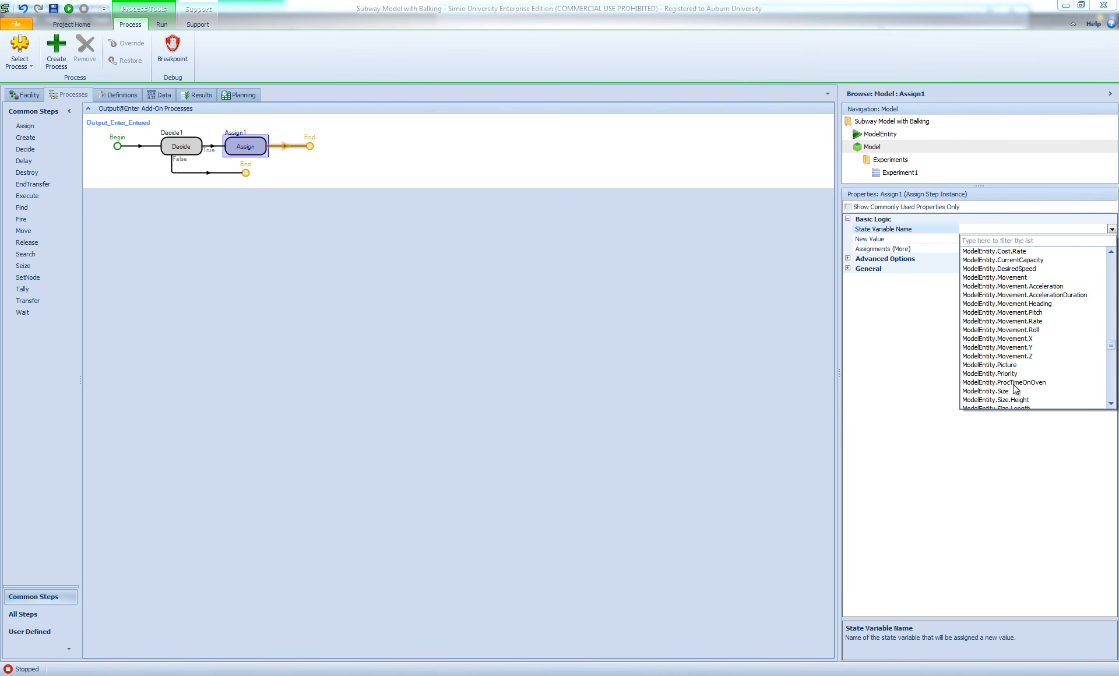
pyautogui.click(1033, 383)
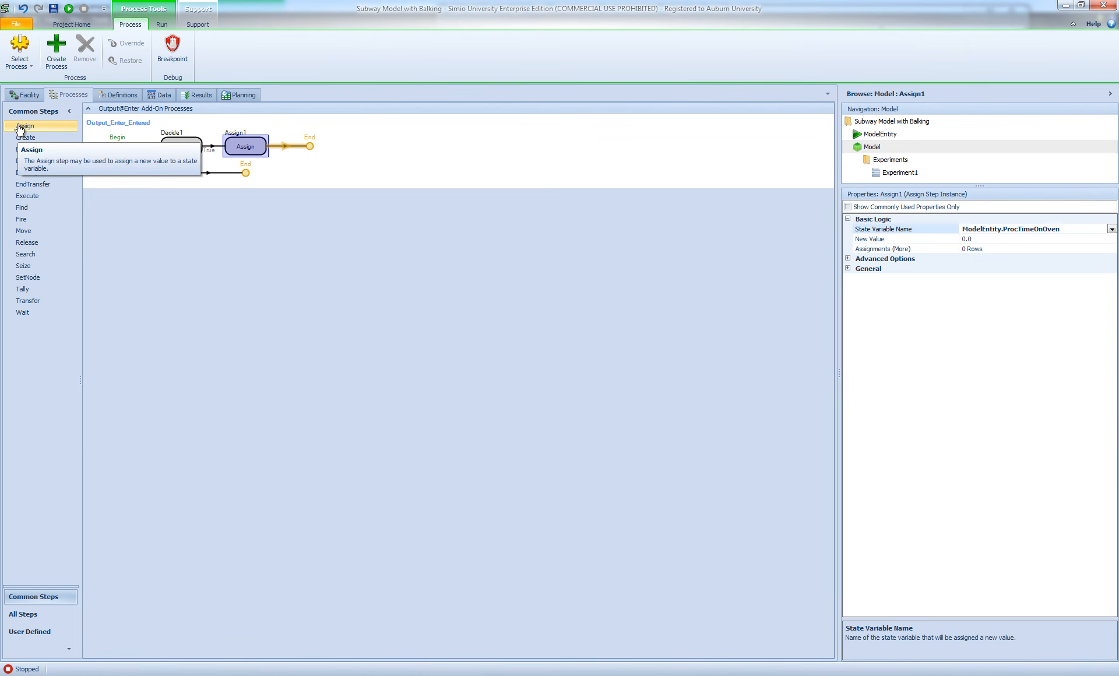
# Insert an Assign step on the Decide step's False branch and set its state variable to ModelEntity.ProcTimeOnOven
pyautogui.moveTo(19, 128); pyautogui.dragTo(248, 174)
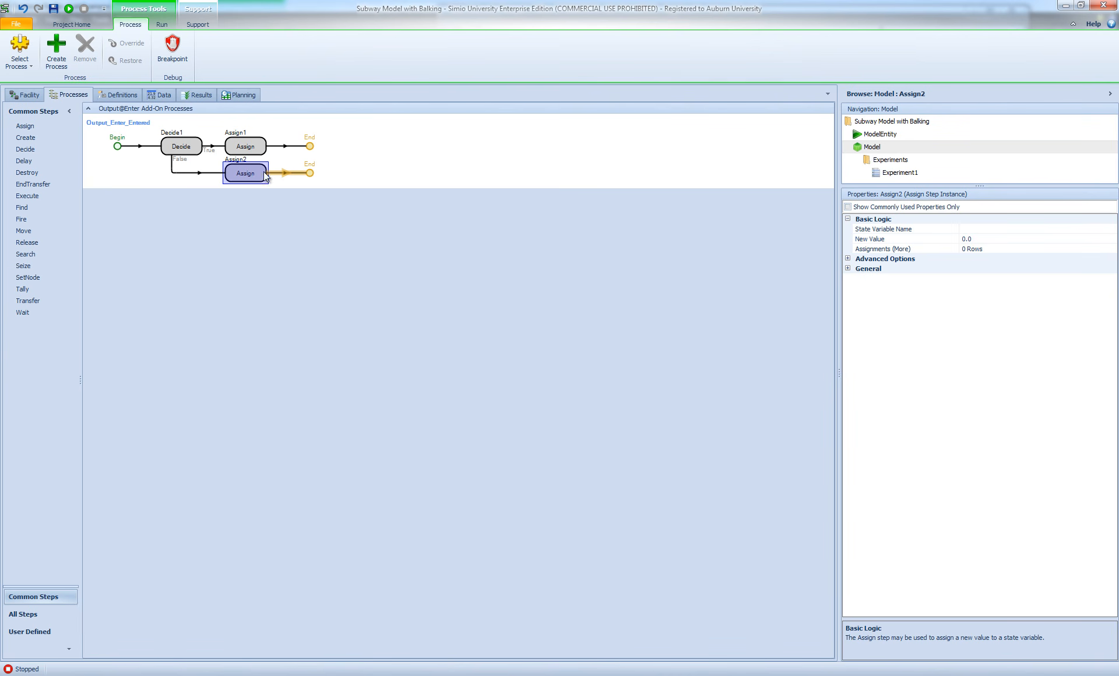
pyautogui.click(1113, 231)
pyautogui.click(1112, 231)
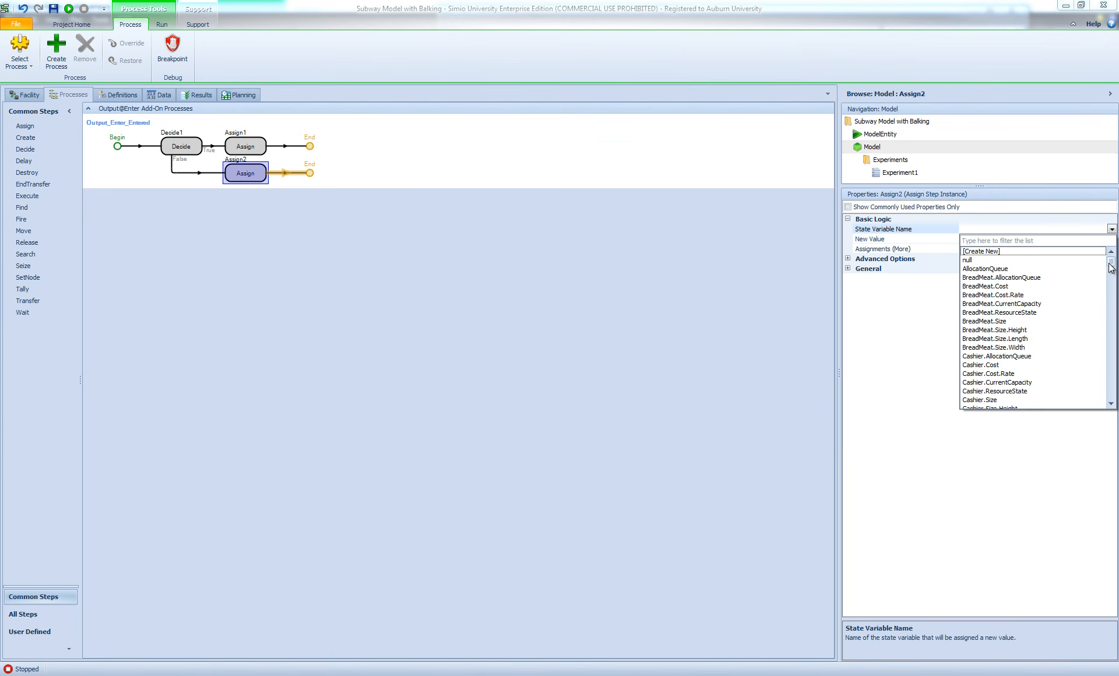
pyautogui.scroll(-5, 1113, 321)
pyautogui.moveTo(1114, 320); pyautogui.dragTo(1118, 357)
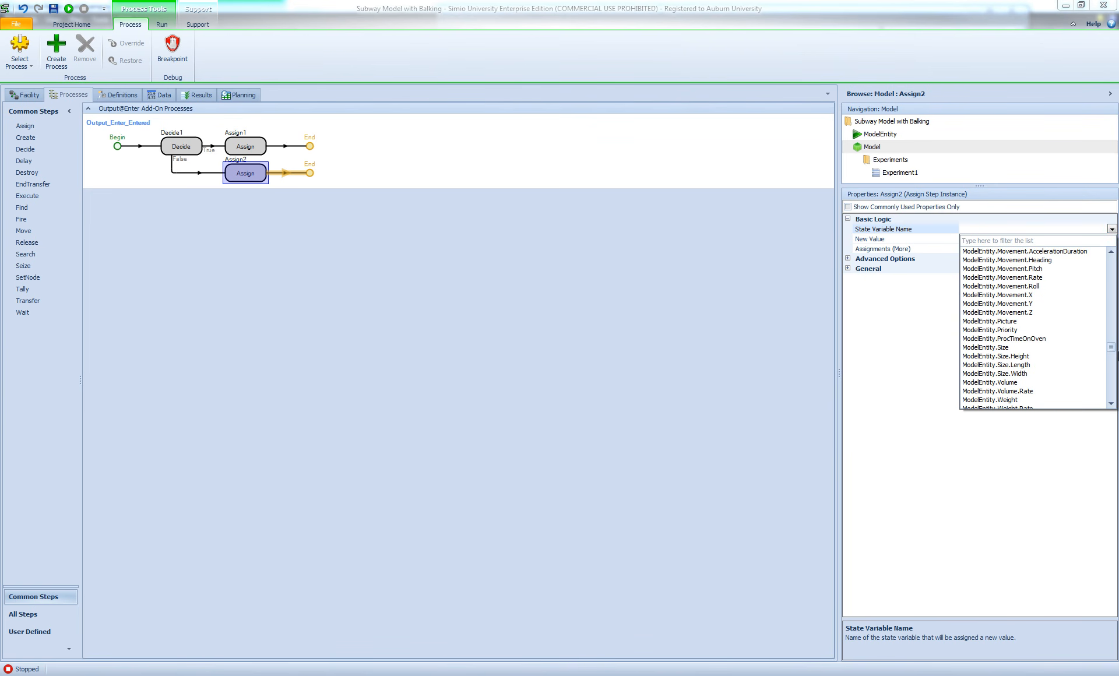
pyautogui.click(1017, 345)
# Check the Oven's processing time expression and set the False-branch Assign step's new value to Random.Triangular(0.5,1,1.5)
pyautogui.click(1036, 240)
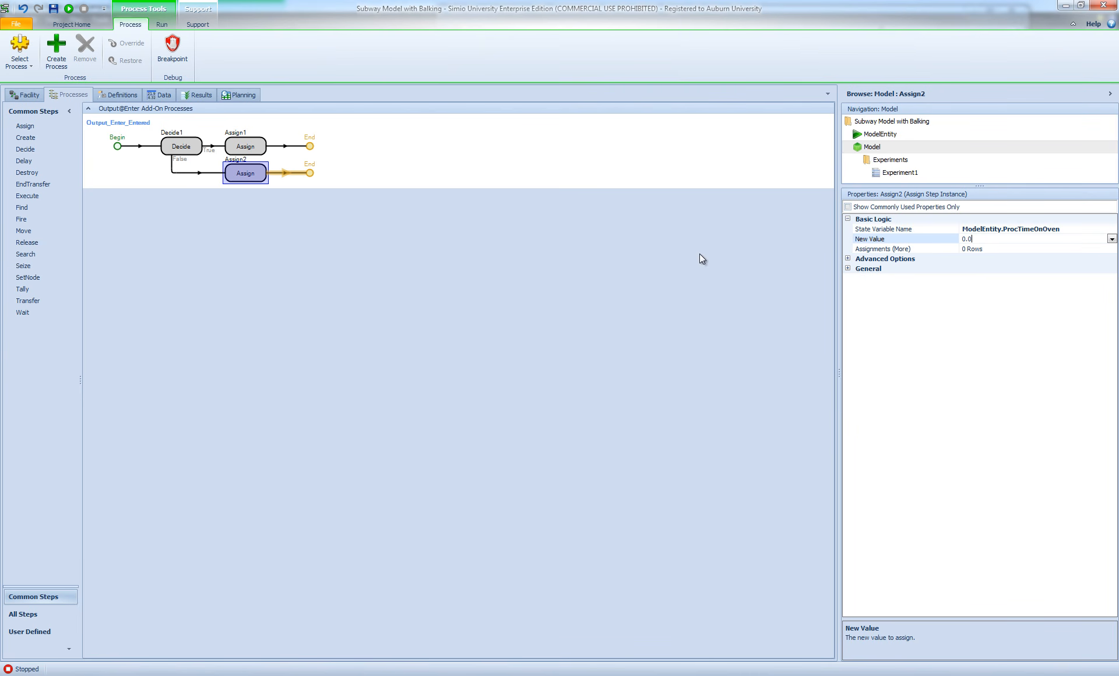
pyautogui.click(869, 241)
pyautogui.click(26, 94)
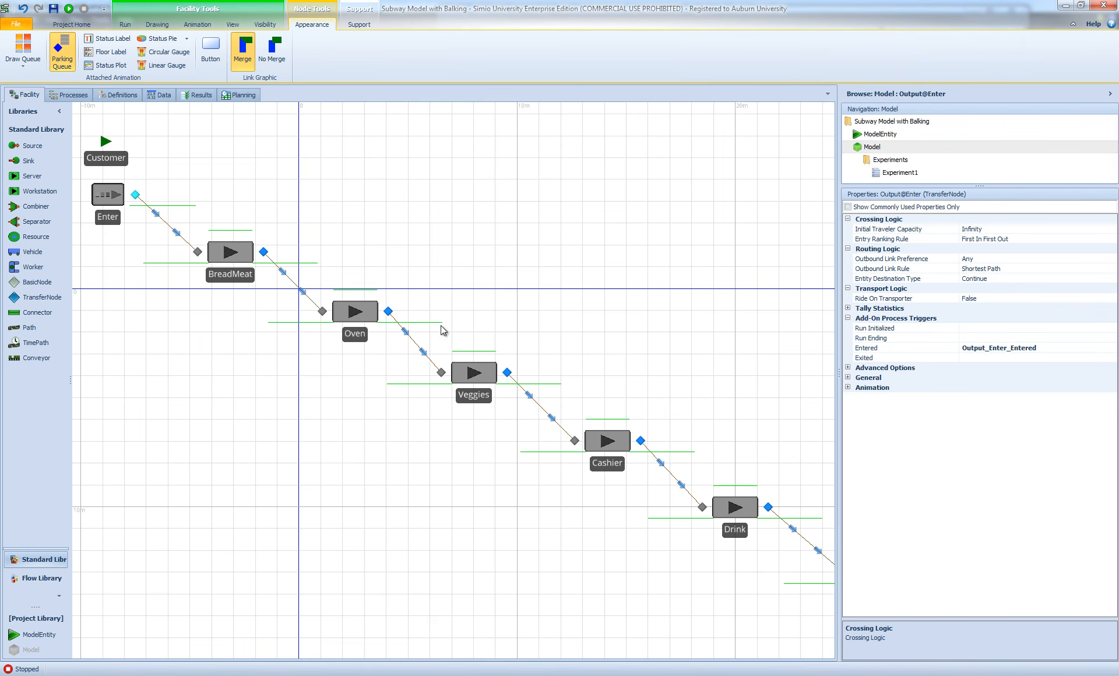
pyautogui.click(355, 312)
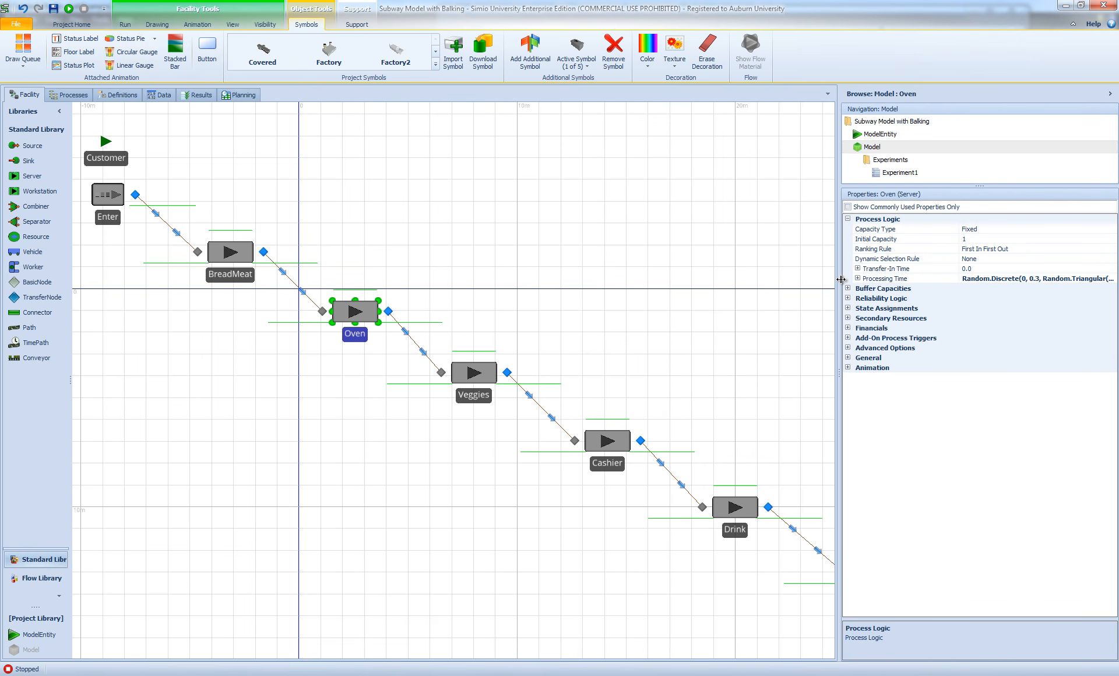
pyautogui.moveTo(839, 279); pyautogui.dragTo(682, 291)
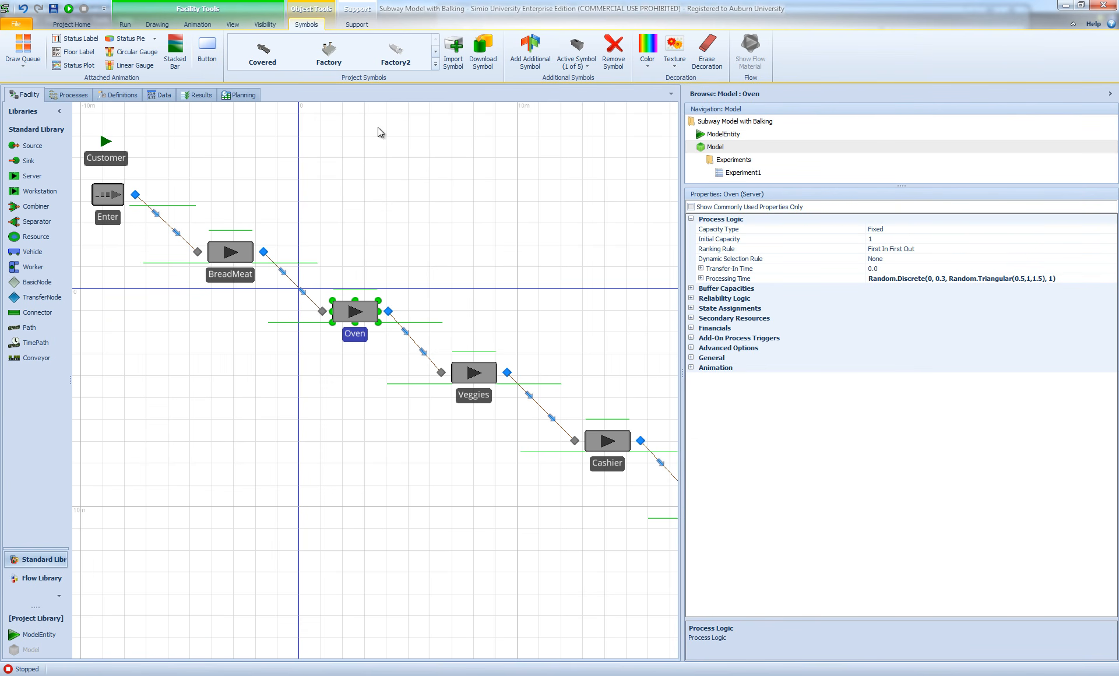
pyautogui.click(69, 94)
pyautogui.click(918, 240)
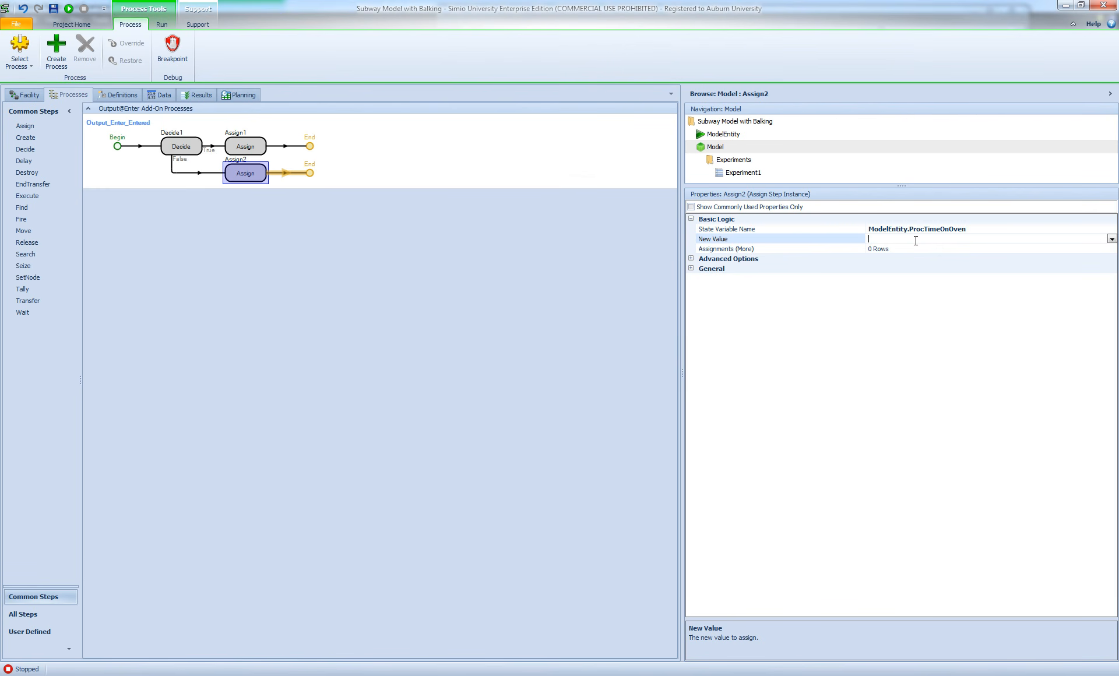
pyautogui.click(1113, 239)
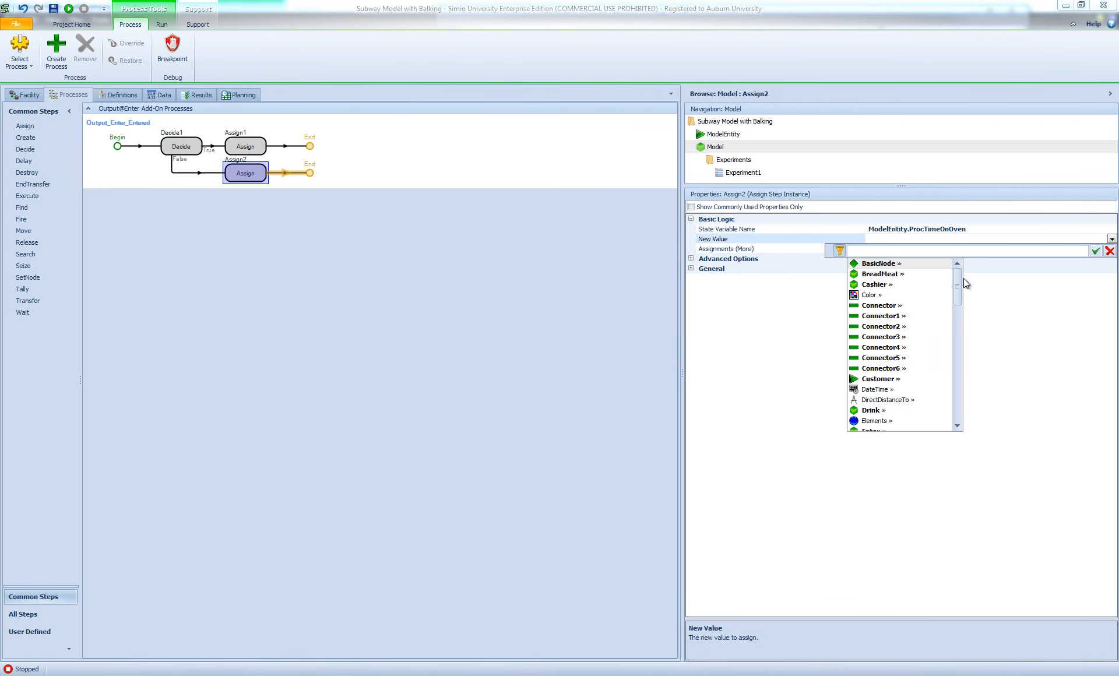
pyautogui.write('Random.Tr')
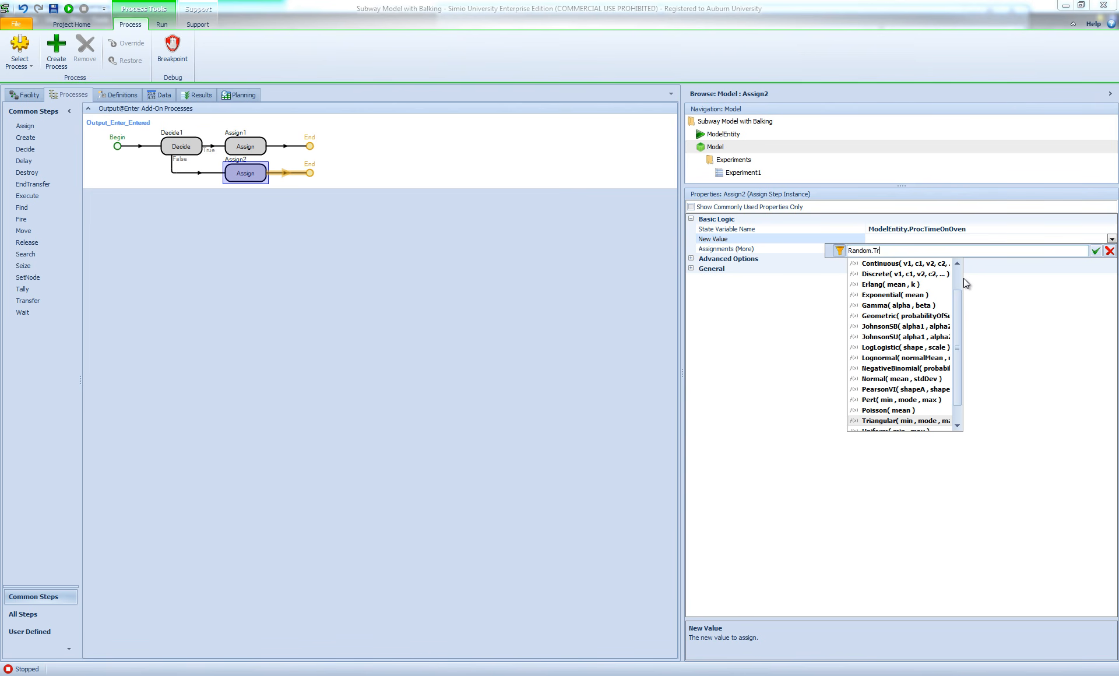
pyautogui.press('Return')
pyautogui.hotkey('ctrl', 'shift', 'Right')
pyautogui.hotkey('ctrl', 'shift', 'Right')
pyautogui.hotkey('ctrl', 'shift', 'Right')
pyautogui.hotkey('ctrl', 'shift', 'Right')
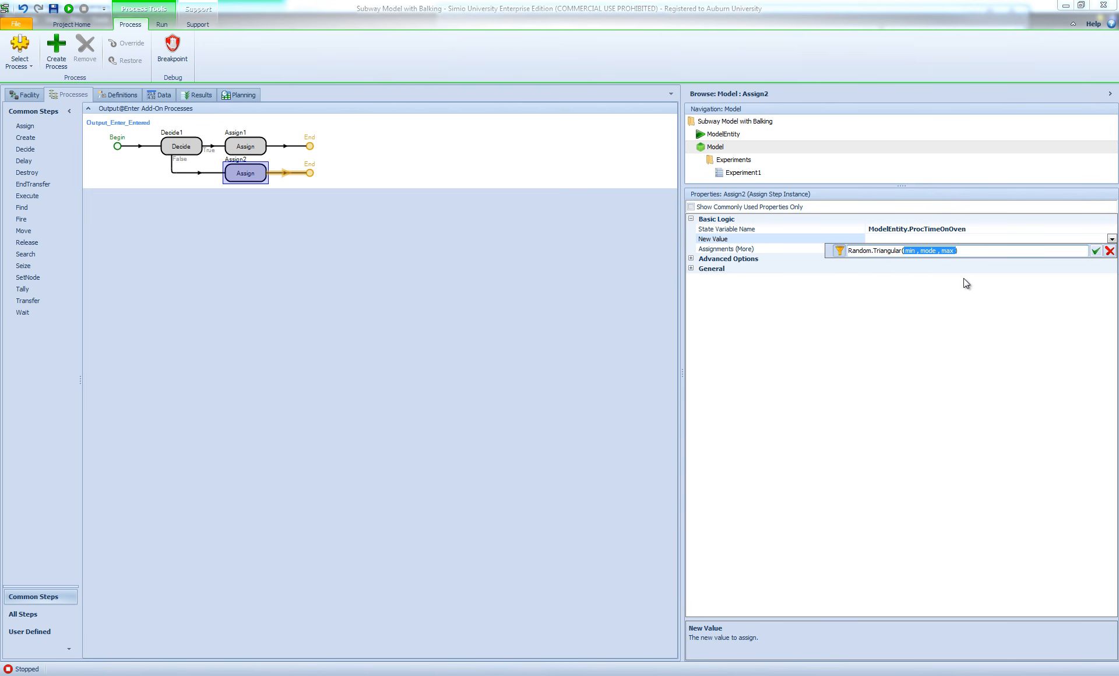
pyautogui.write('0.5,1,1.5')
pyautogui.press('Return')
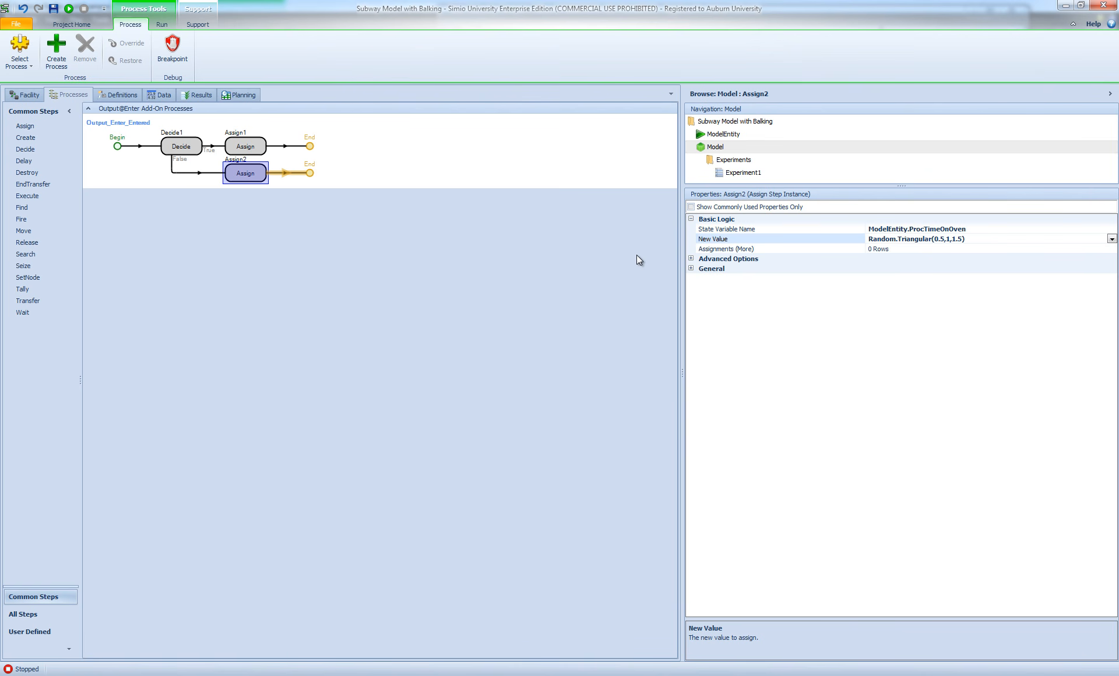
# Review the properties of the Decide step and both Assign steps in the output node's Entered process
pyautogui.click(184, 146)
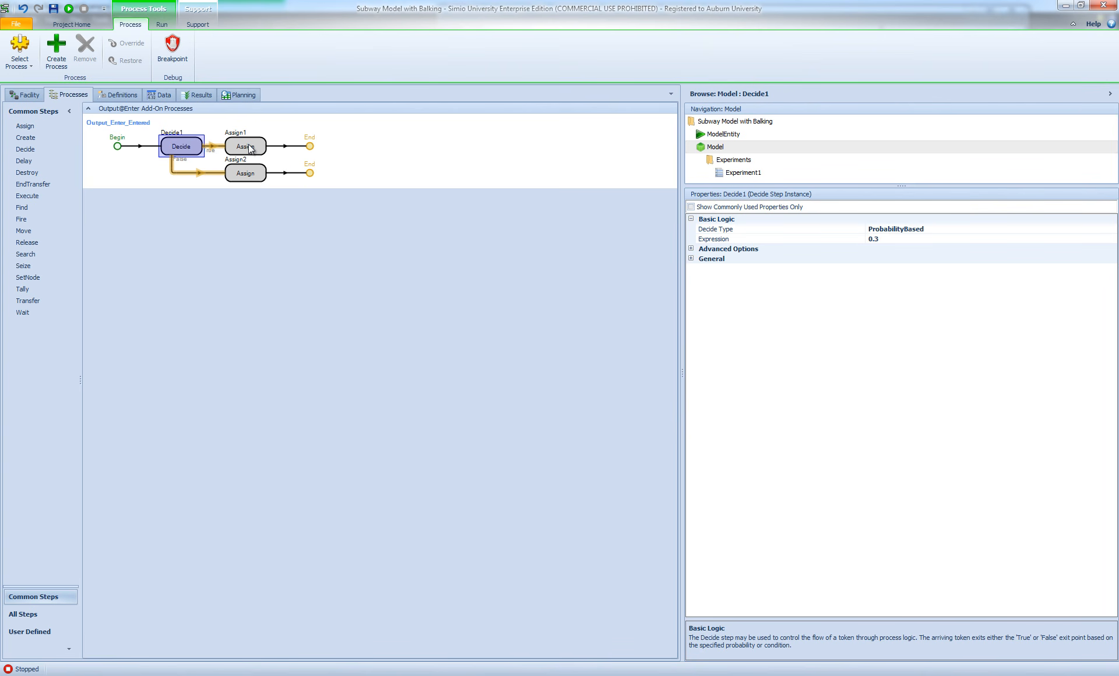
pyautogui.click(248, 145)
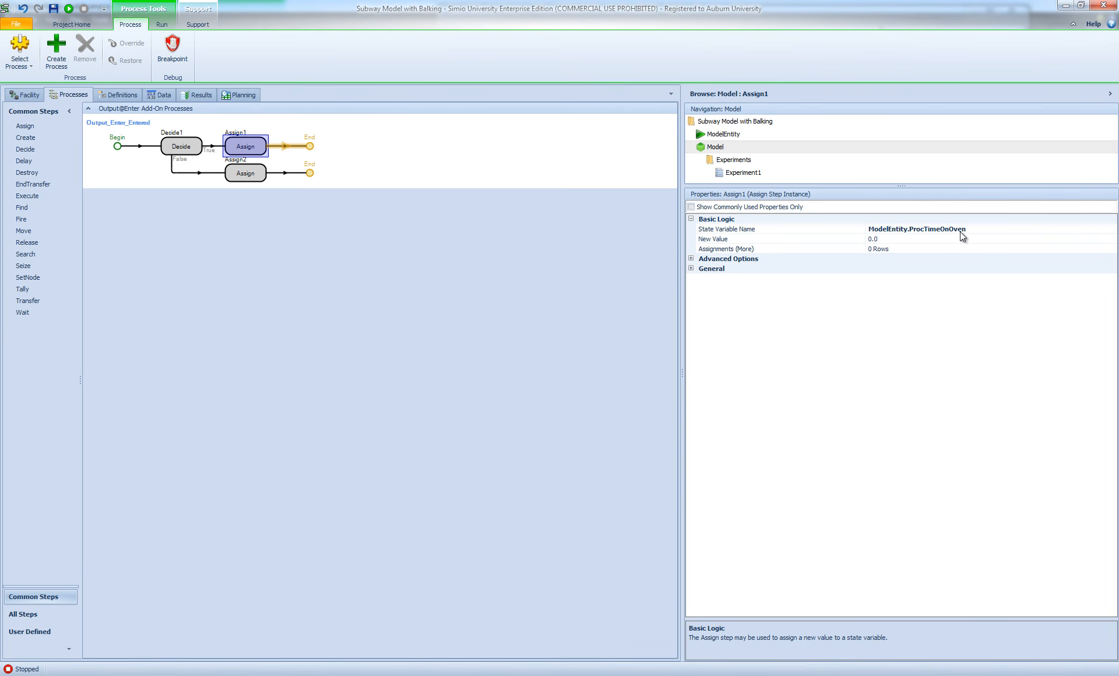
pyautogui.click(246, 173)
# Replace the Oven server's processing time expression with ModelEntity.ProcTimeOnOven
pyautogui.click(30, 95)
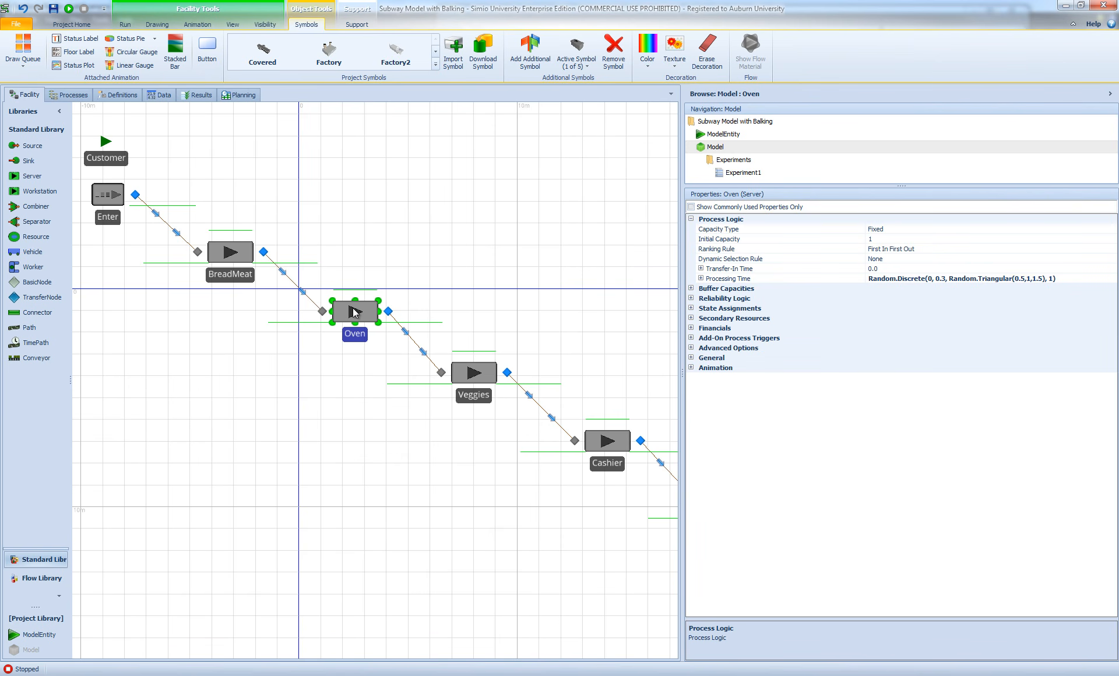
pyautogui.click(1058, 279)
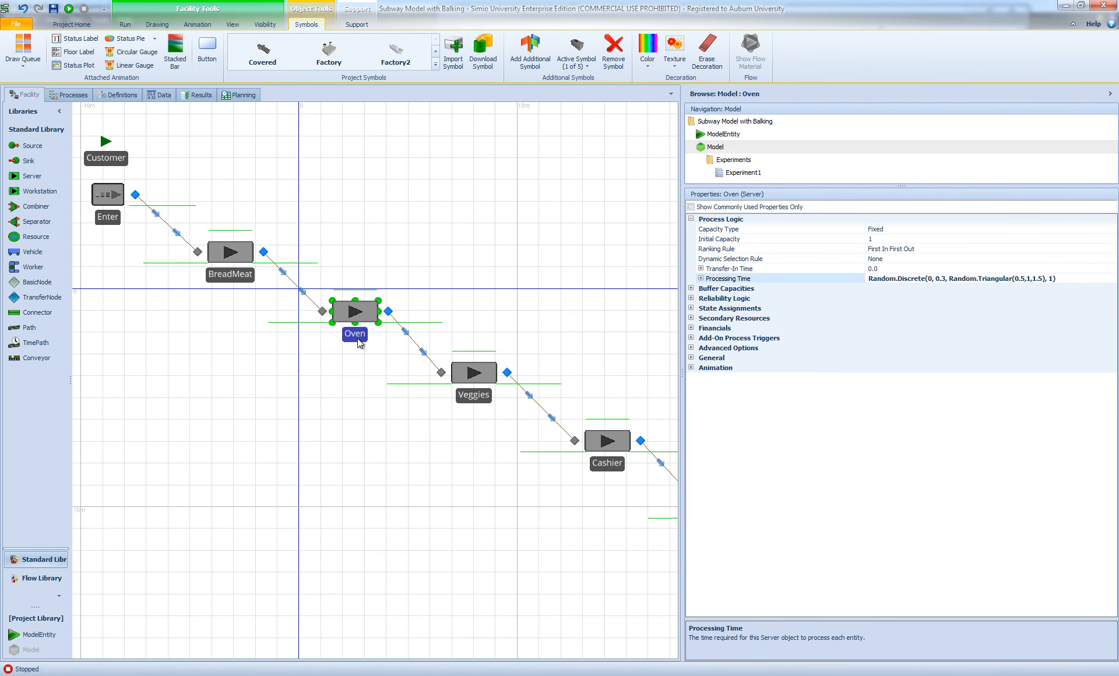
pyautogui.doubleClick(354, 315)
pyautogui.click(936, 280)
pyautogui.doubleClick(936, 280)
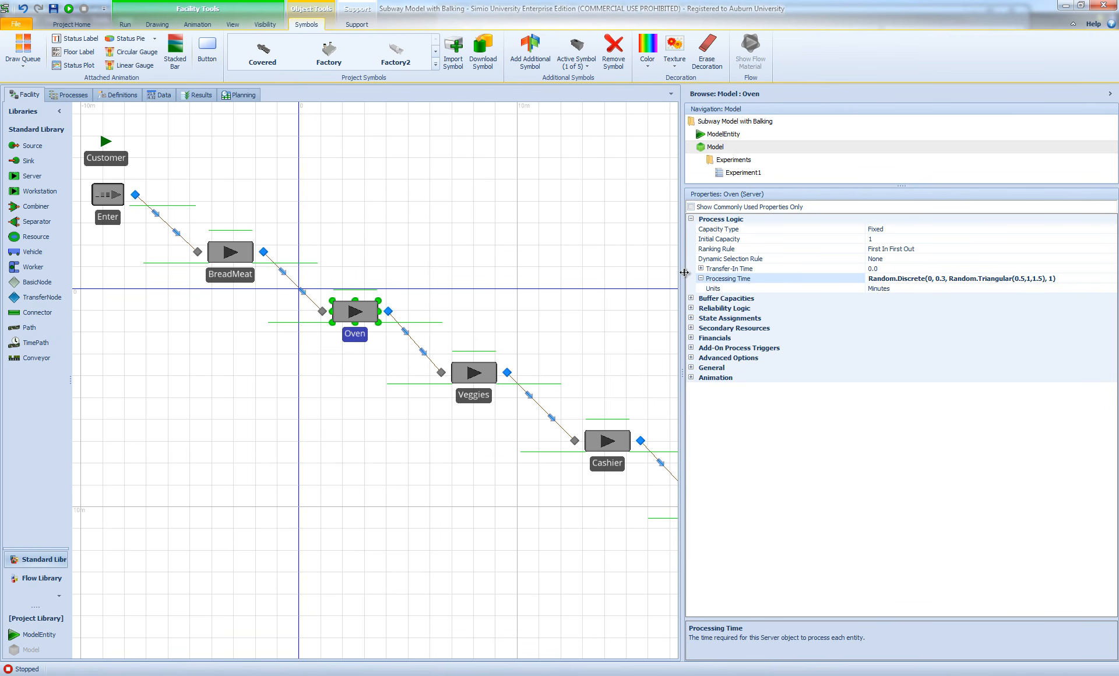
pyautogui.moveTo(683, 275); pyautogui.dragTo(630, 274)
pyautogui.click(1112, 279)
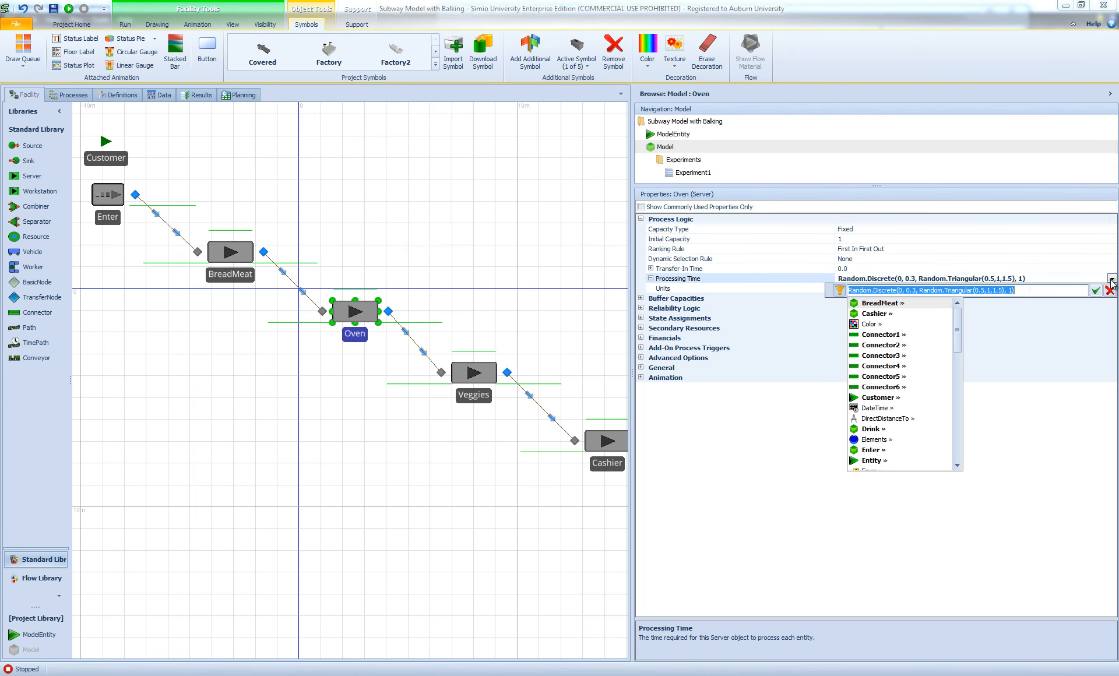
pyautogui.write('ModelE')
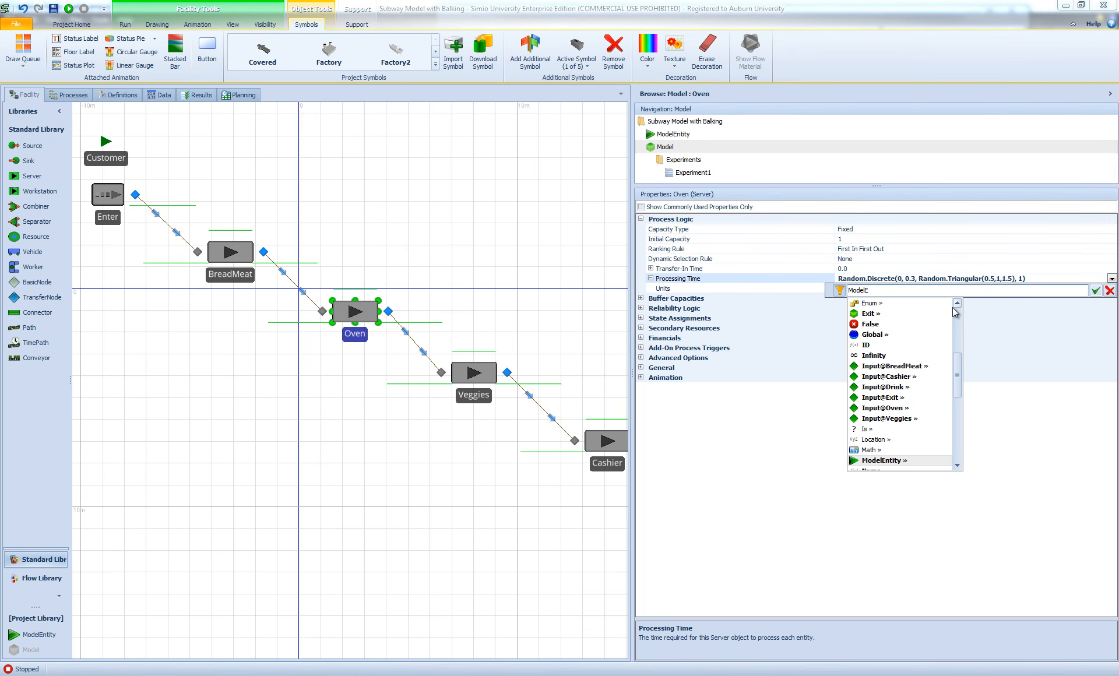
pyautogui.write('ntity.')
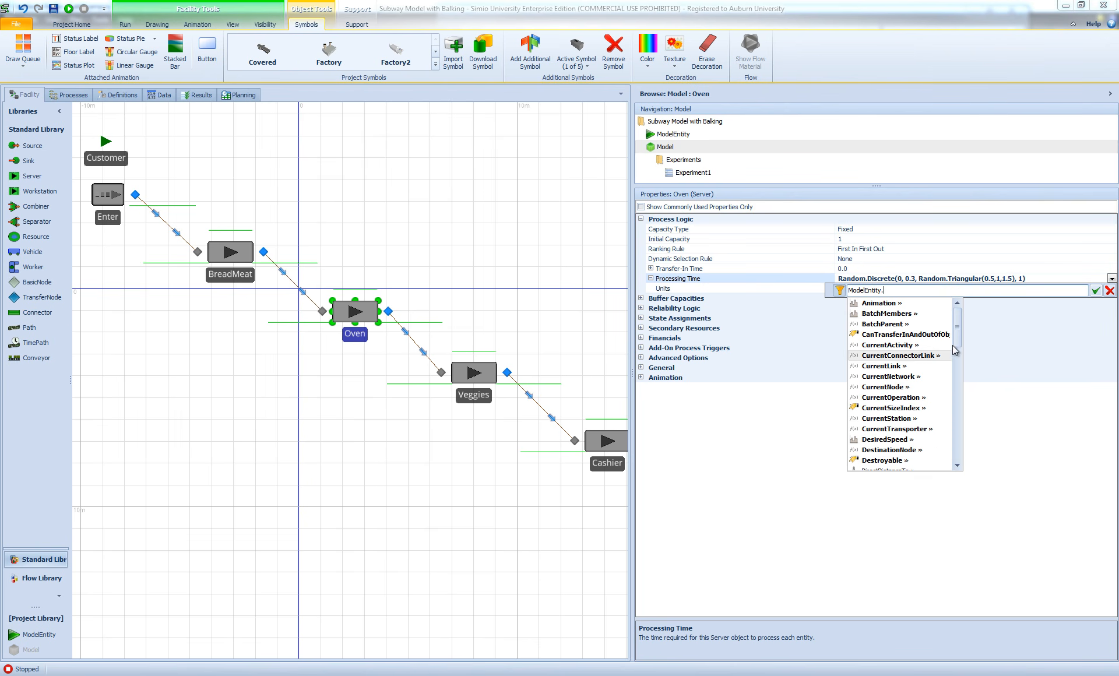
pyautogui.moveTo(958, 333); pyautogui.dragTo(962, 425)
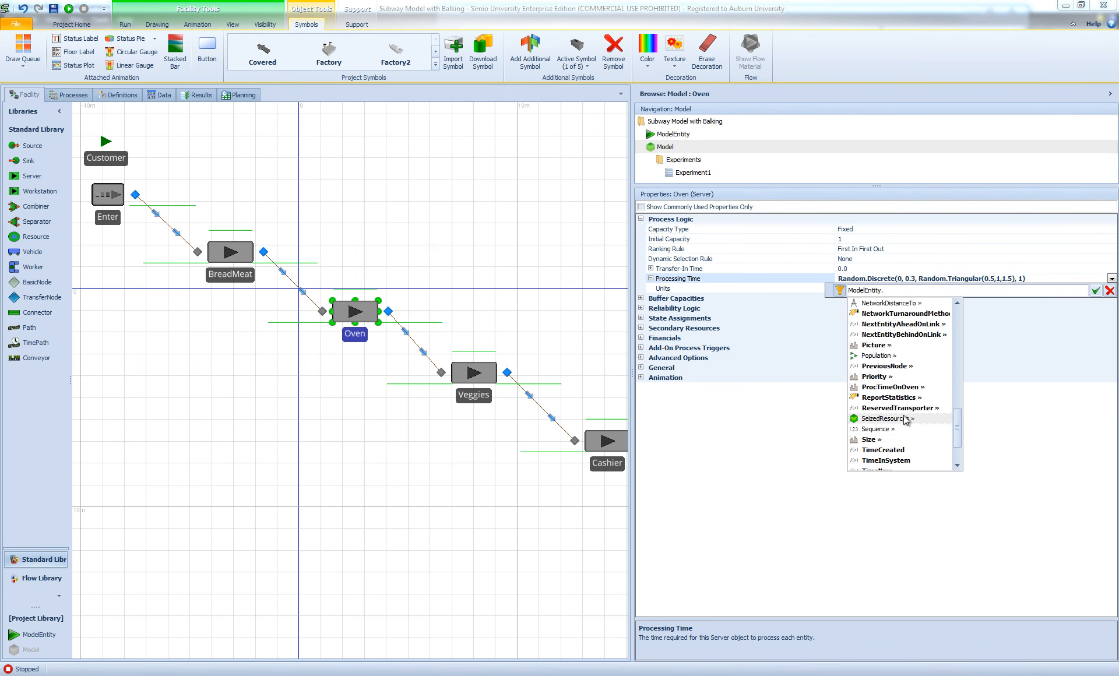
pyautogui.doubleClick(878, 387)
pyautogui.write('.')
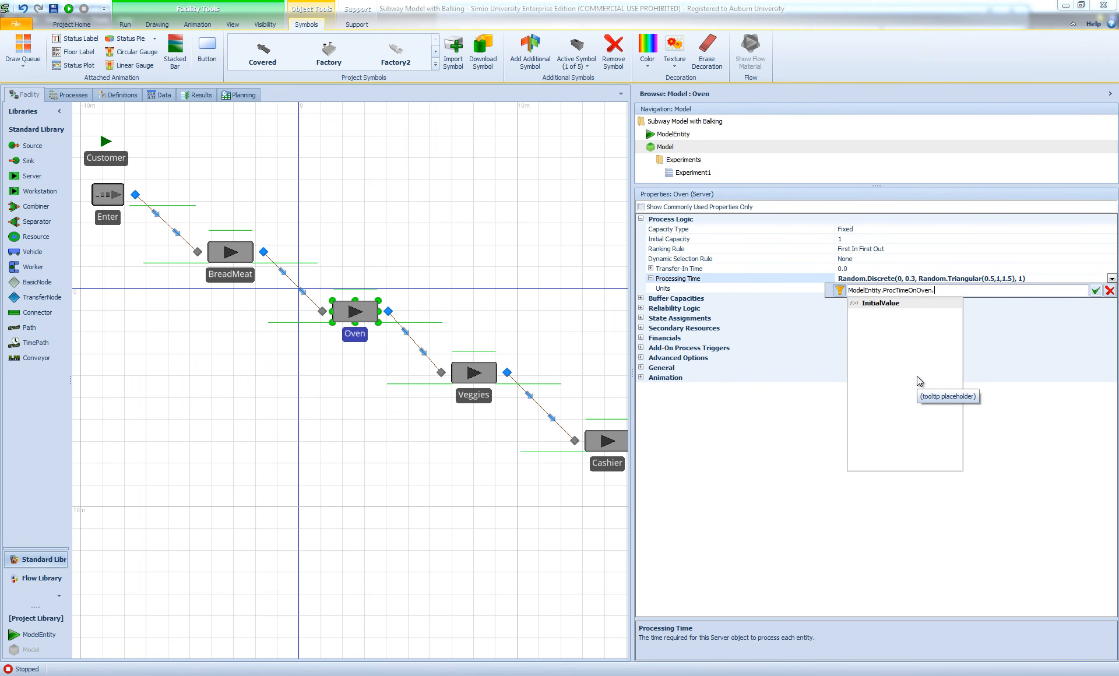
pyautogui.press('BackSpace')
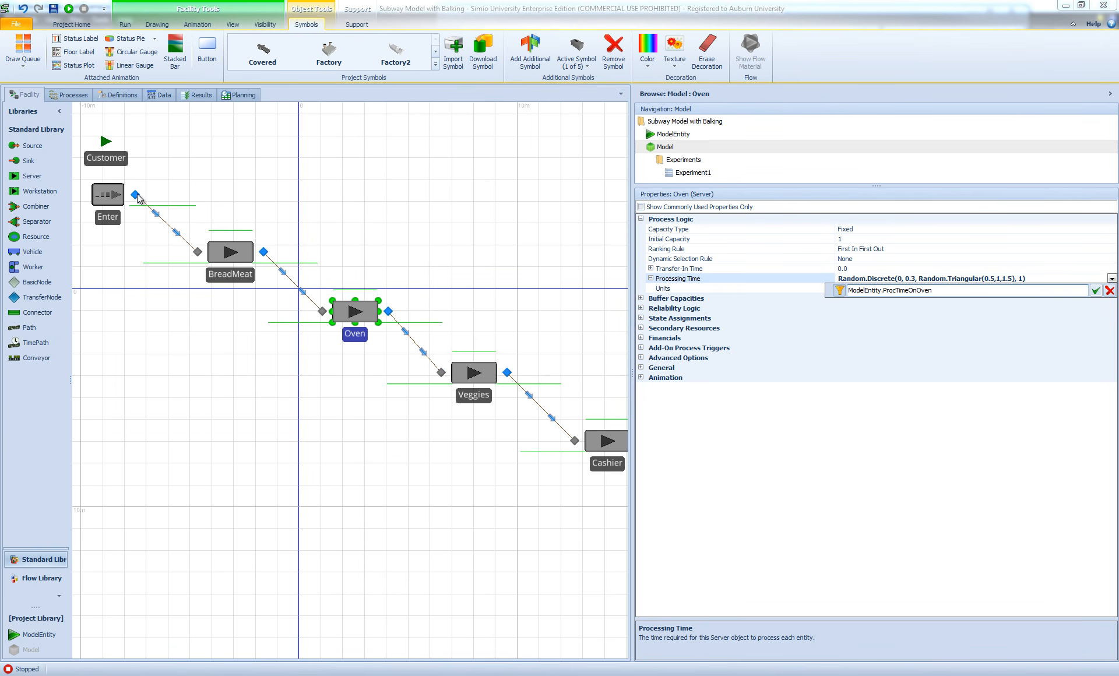
pyautogui.click(1096, 292)
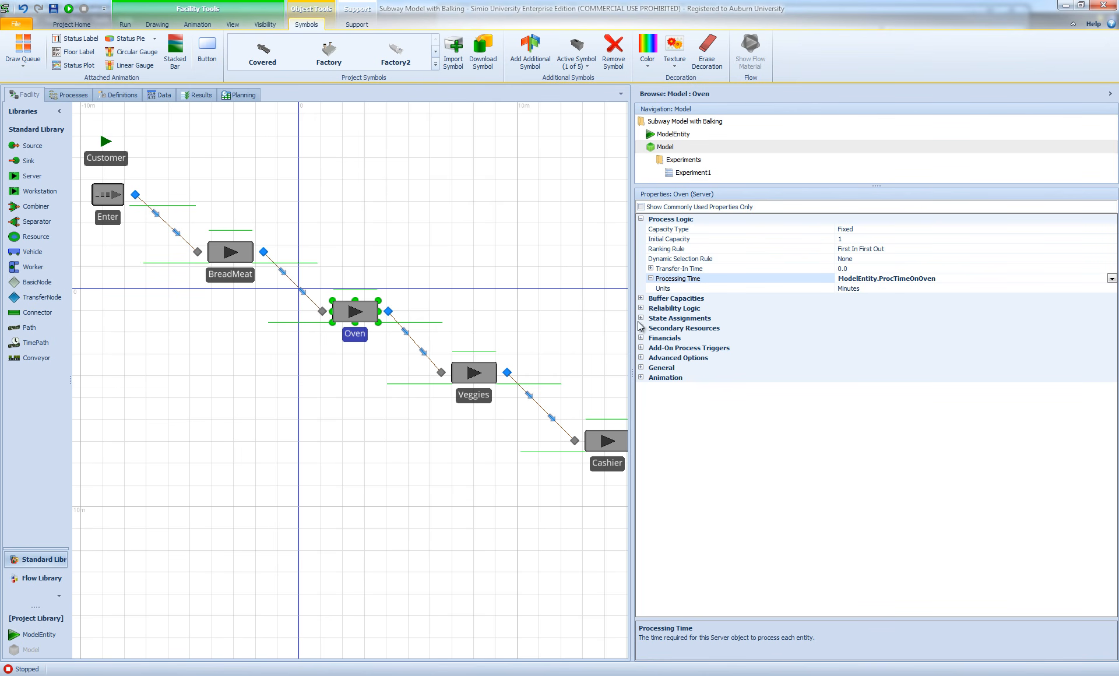
pyautogui.moveTo(633, 325); pyautogui.dragTo(937, 326)
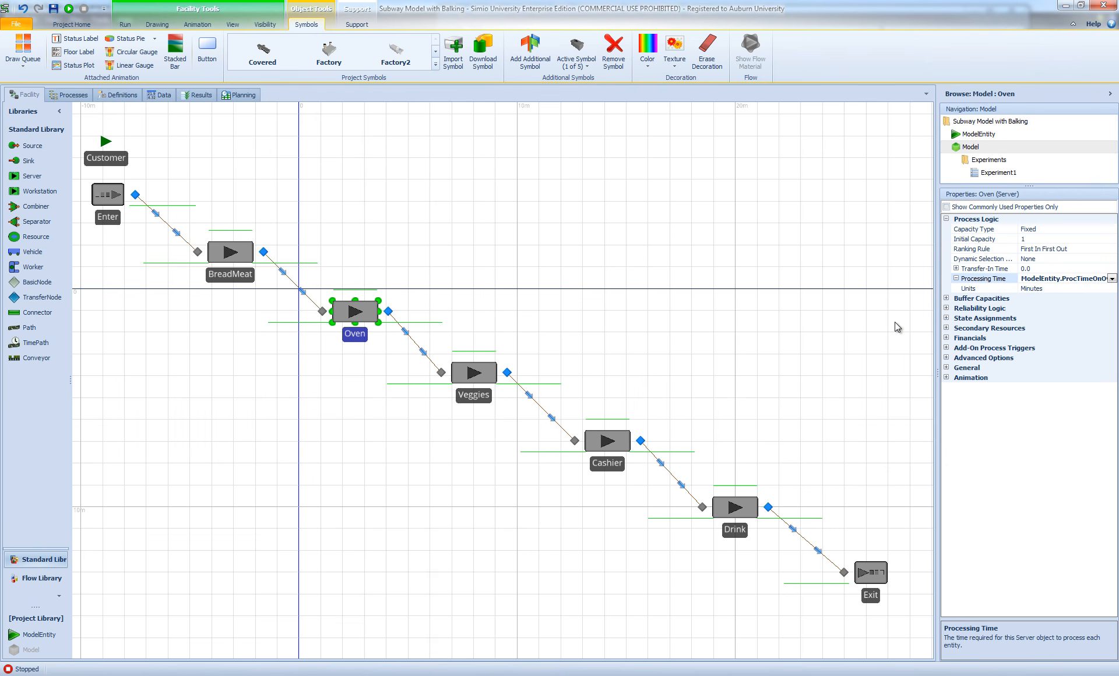
pyautogui.click(125, 24)
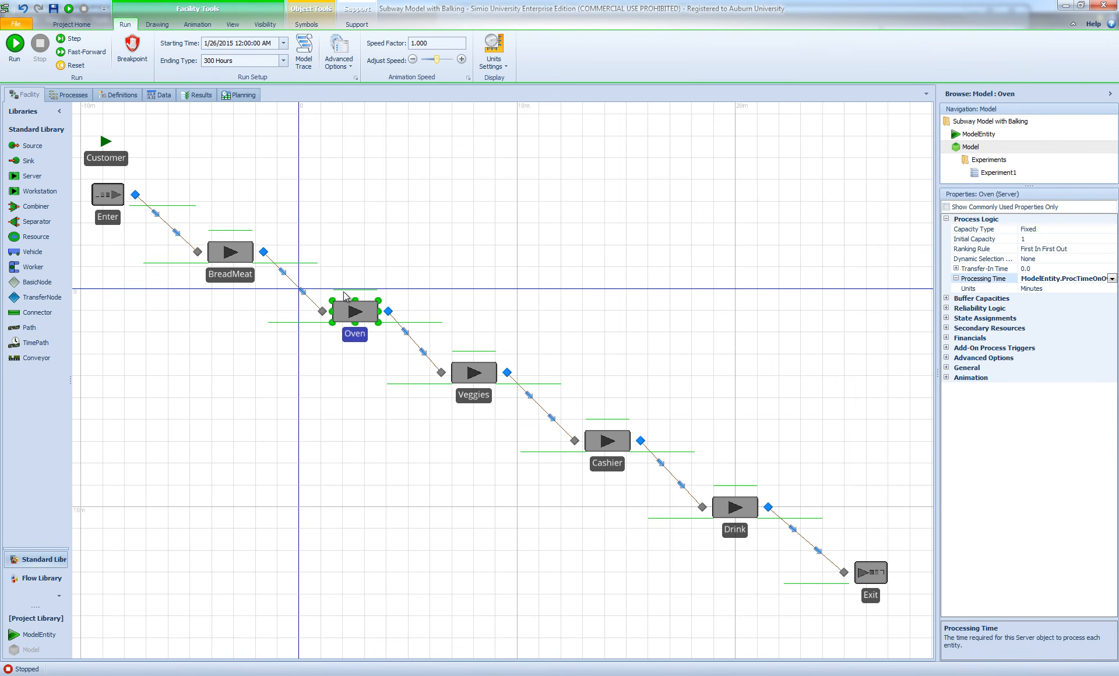
pyautogui.moveTo(506, 318); pyautogui.dragTo(515, 313)
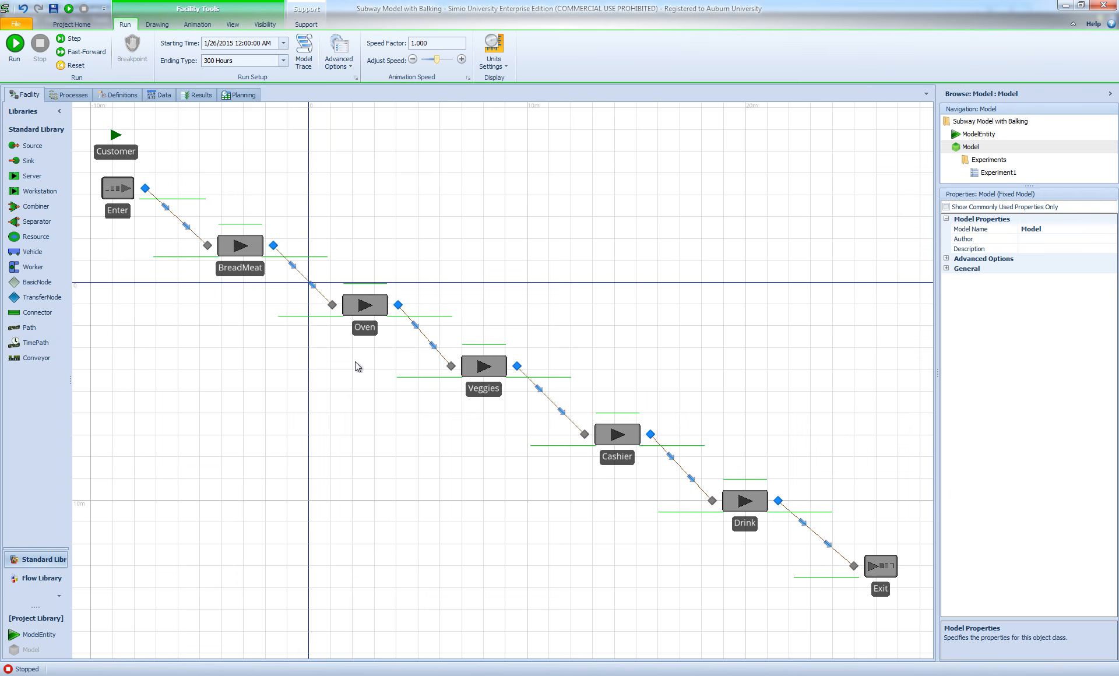
# Set a breakpoint on the Oven server's input node
pyautogui.rightClick(333, 306)
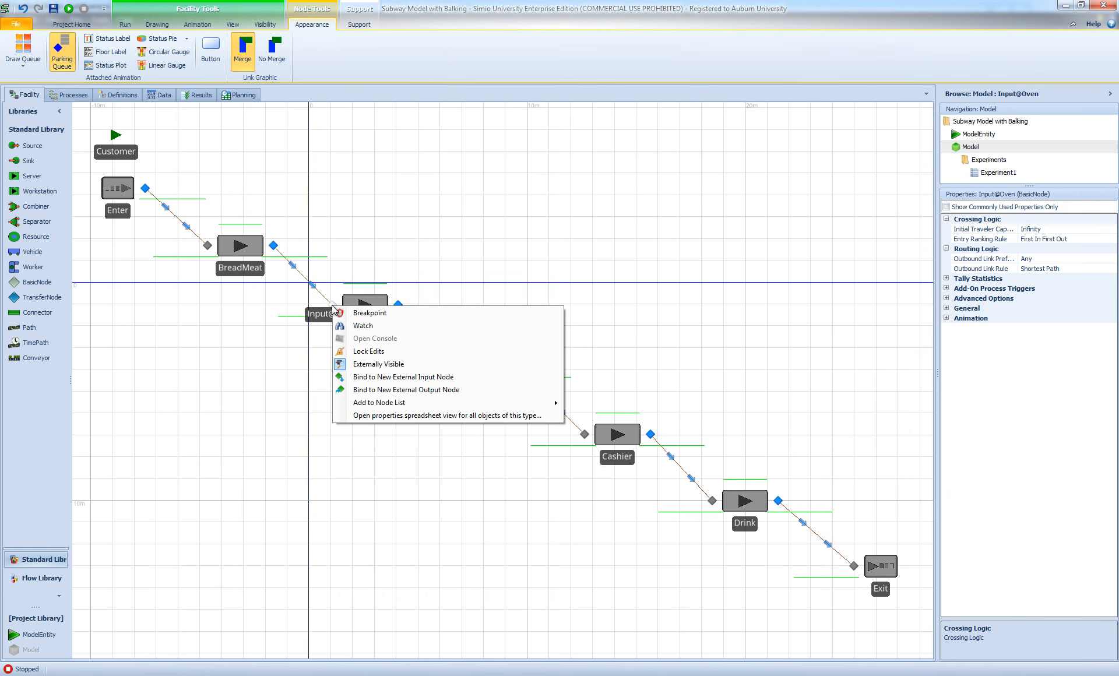
pyautogui.click(366, 313)
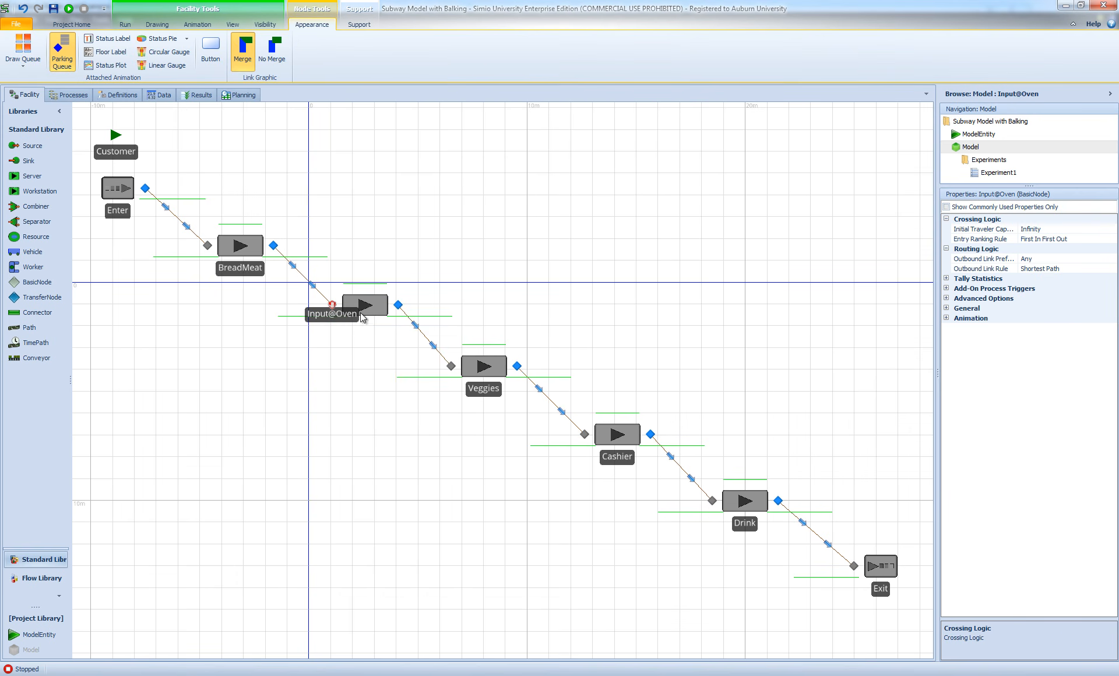
pyautogui.click(358, 371)
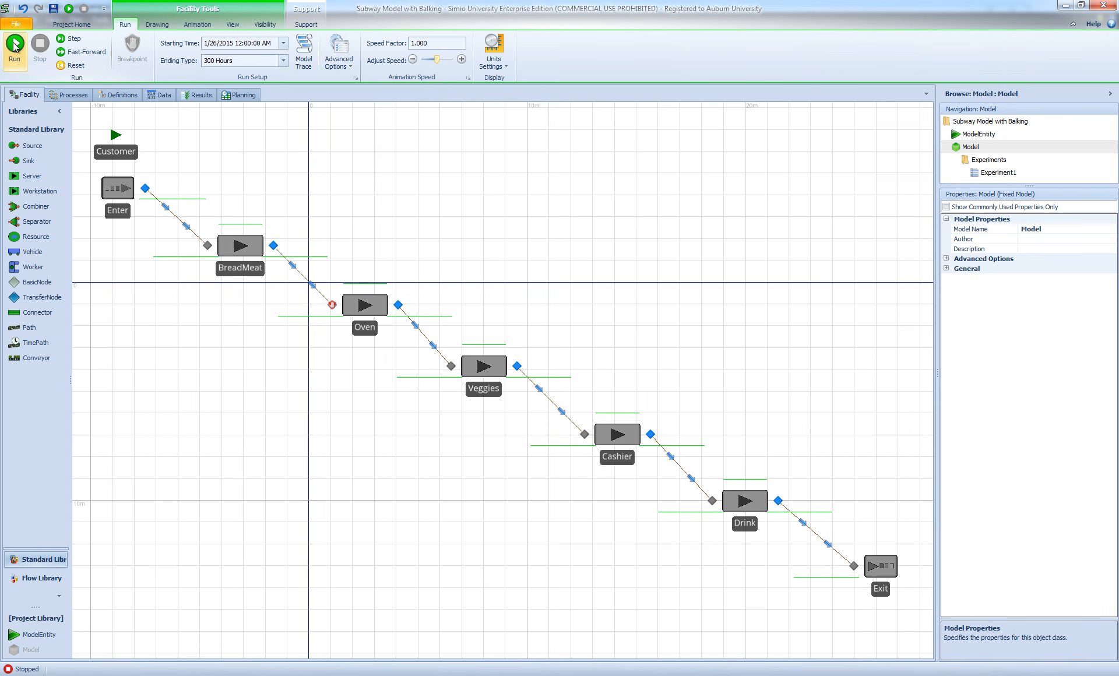
# Run the model up to the Oven breakpoint with the animation speed factor set to 50
pyautogui.click(15, 47)
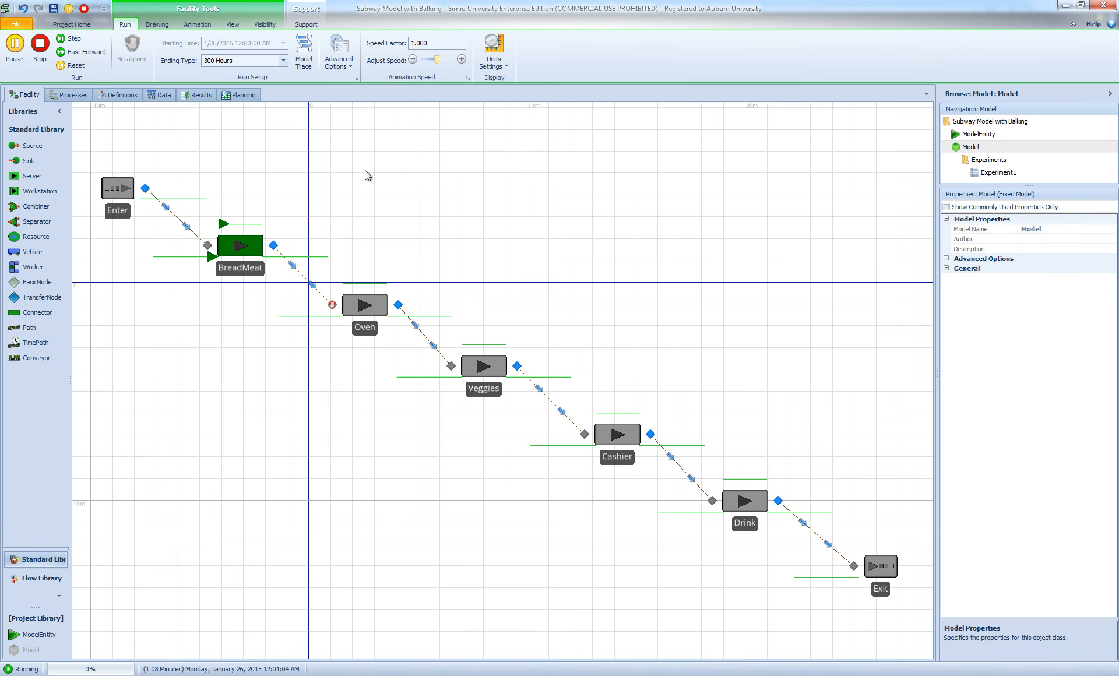
pyautogui.doubleClick(412, 43)
pyautogui.write('5')
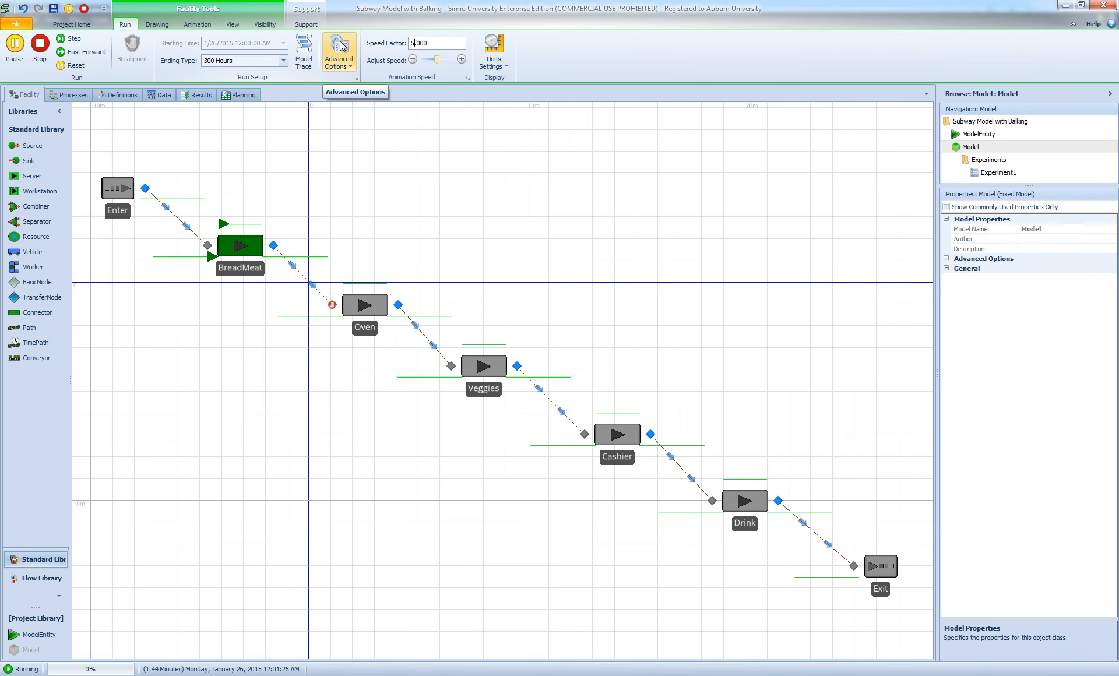
pyautogui.write('0')
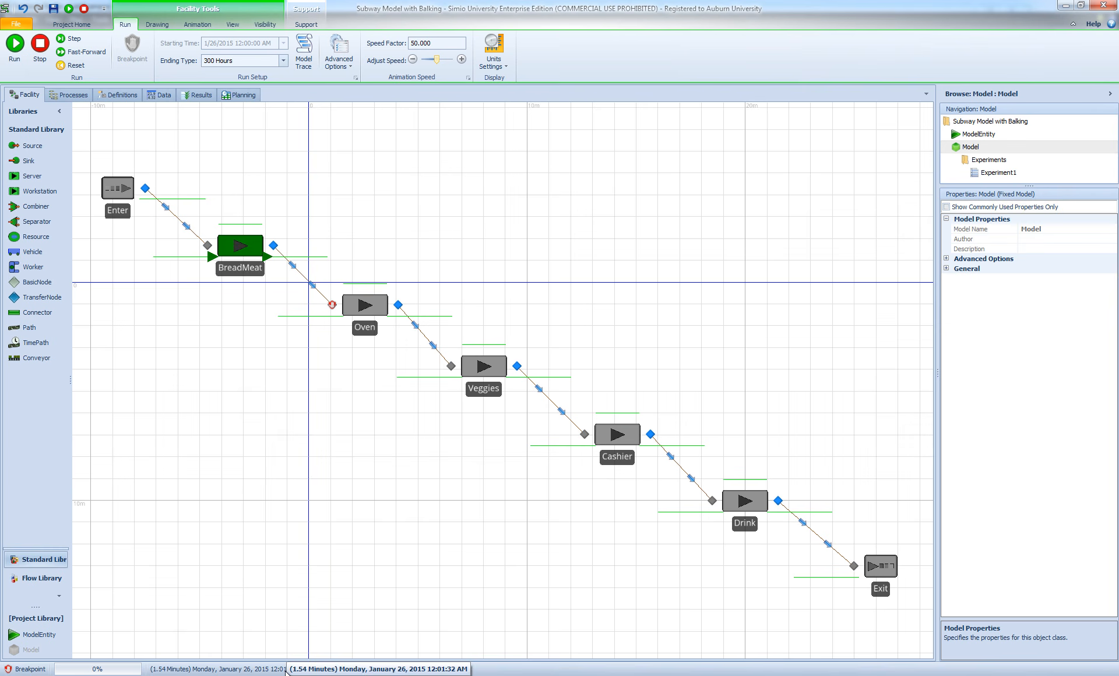
# Step the first customer from the breakpoint through Oven processing to examine the simulation time at each event
pyautogui.click(81, 43)
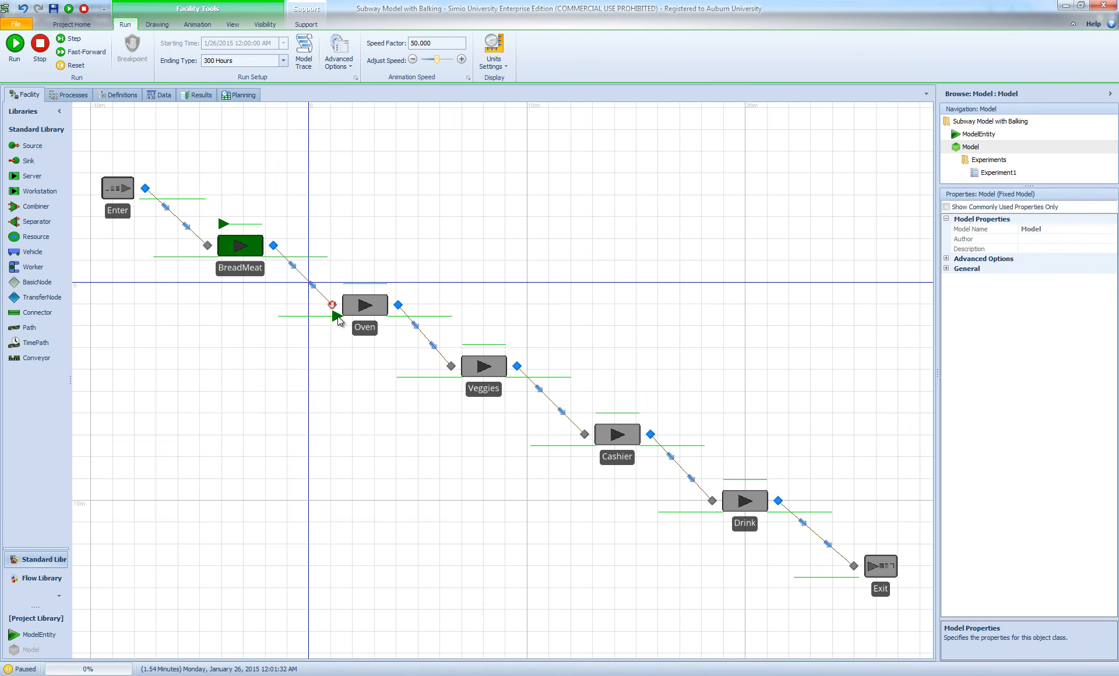
pyautogui.click(76, 42)
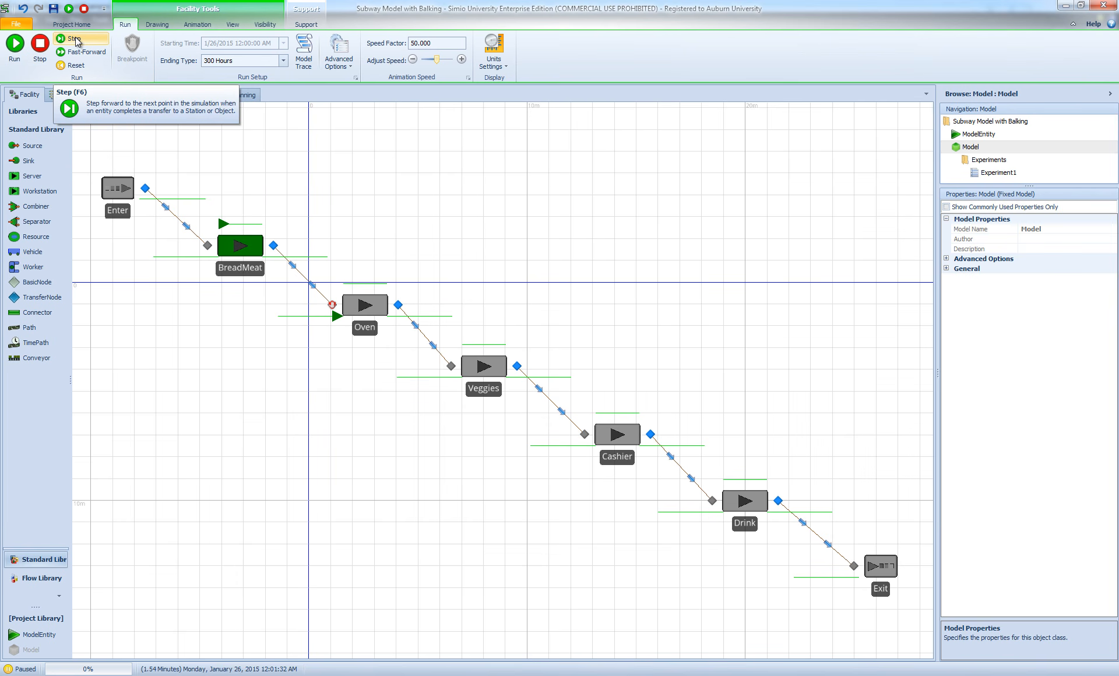
pyautogui.click(76, 40)
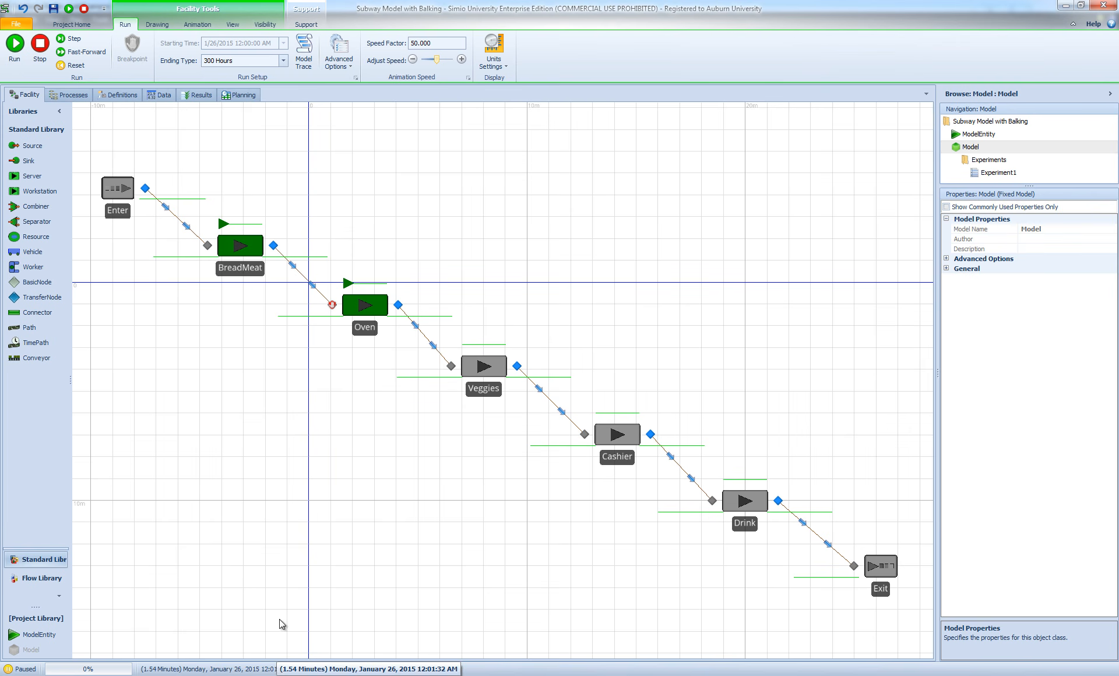
pyautogui.click(72, 40)
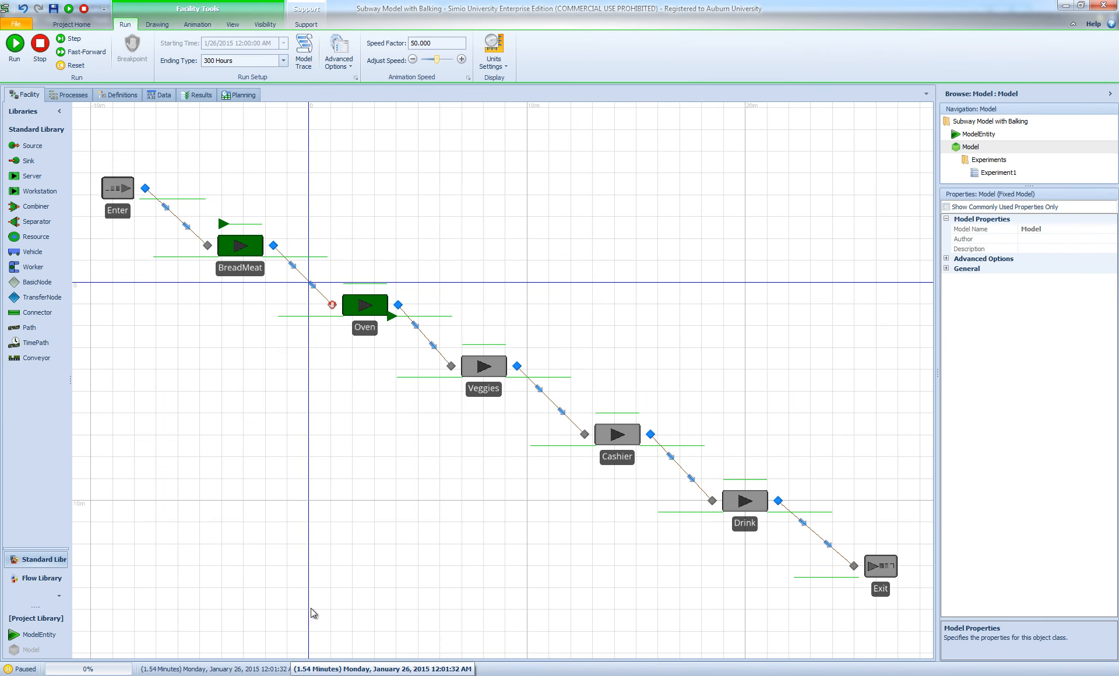
# Resume the run to the breakpoint's next hit and step the second customer through the Oven, examining the simulation time
pyautogui.click(15, 46)
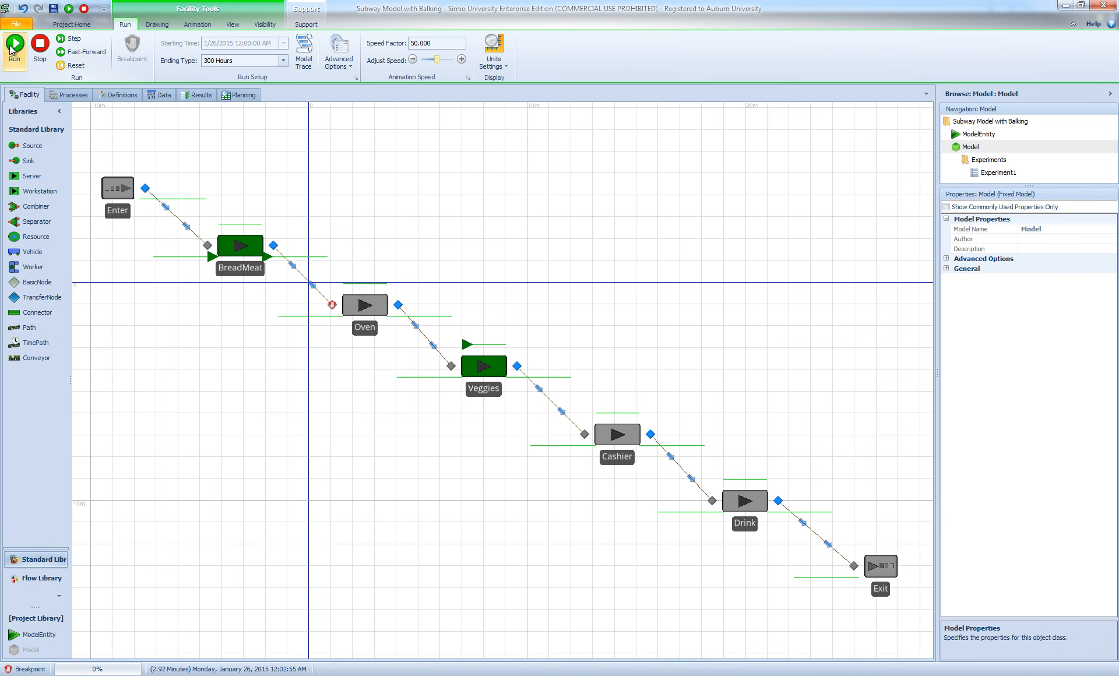
pyautogui.click(70, 38)
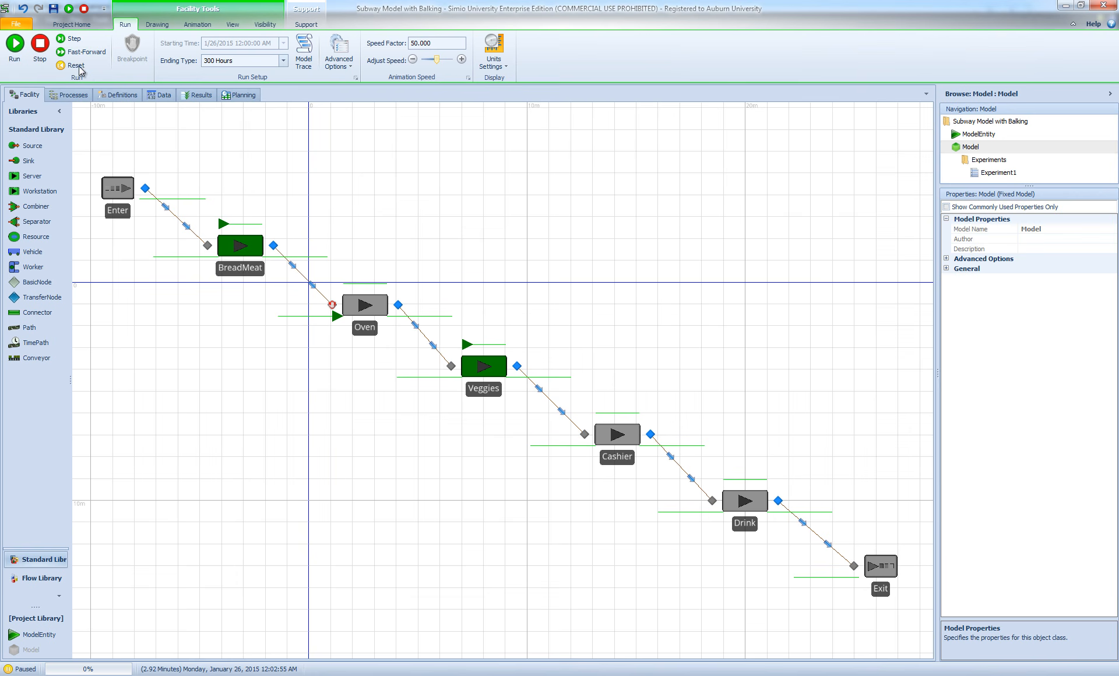
pyautogui.click(70, 39)
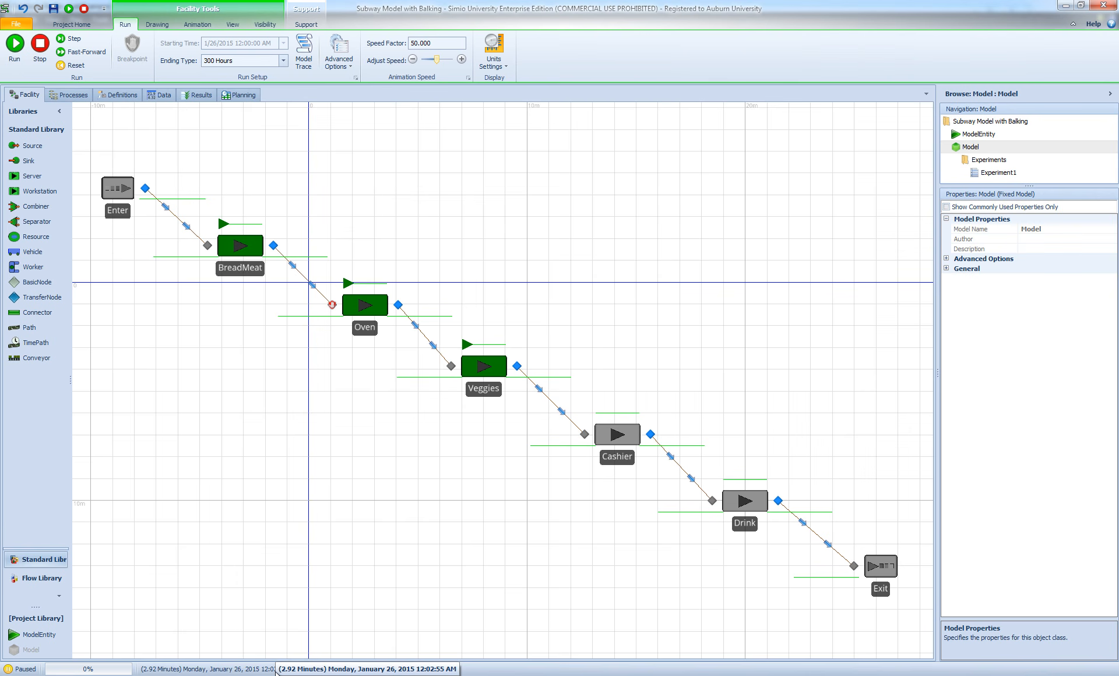
pyautogui.click(74, 39)
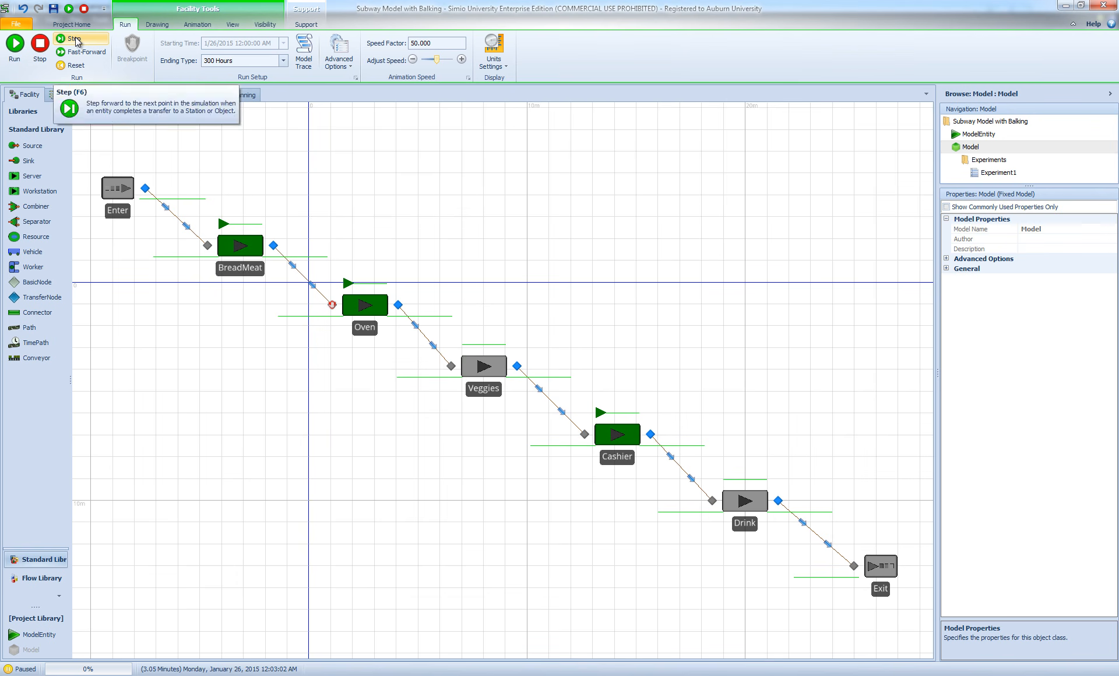
pyautogui.click(73, 38)
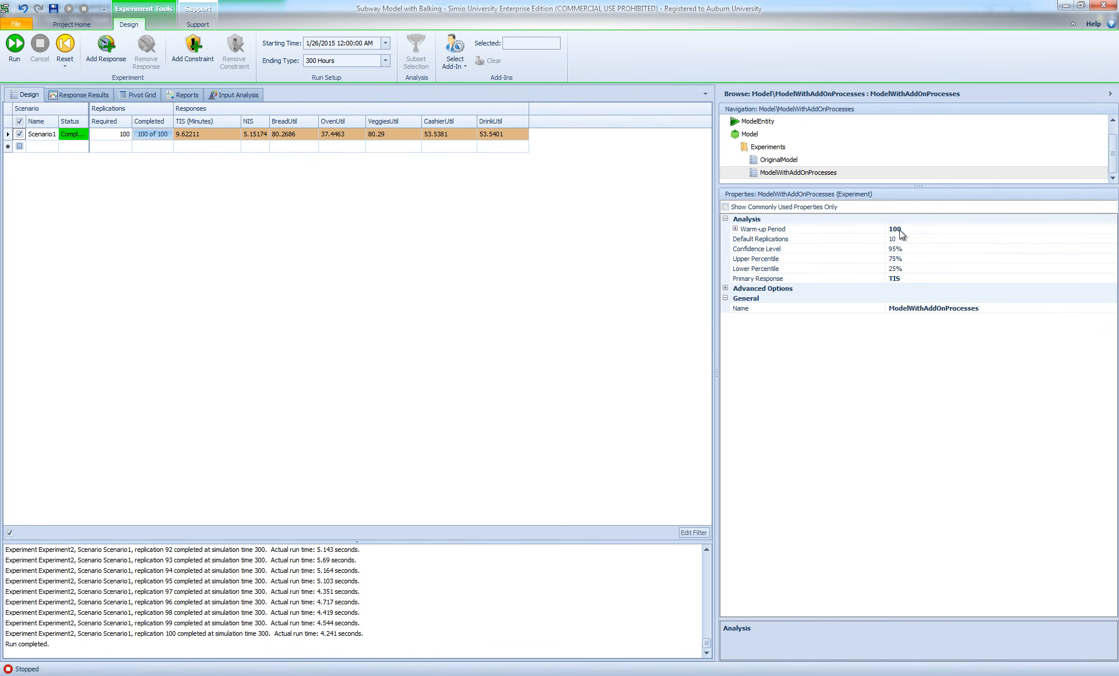
# Compare the response results of the OriginalModel and ModelWithAddOnProcesses experiments
pyautogui.click(779, 162)
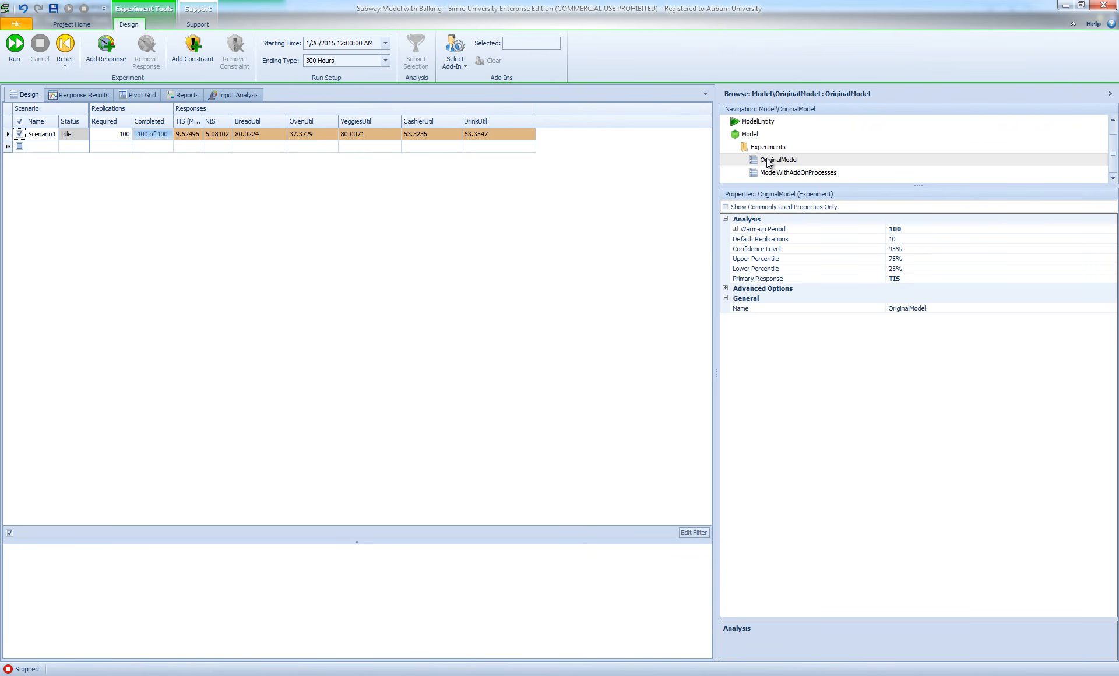
pyautogui.click(778, 174)
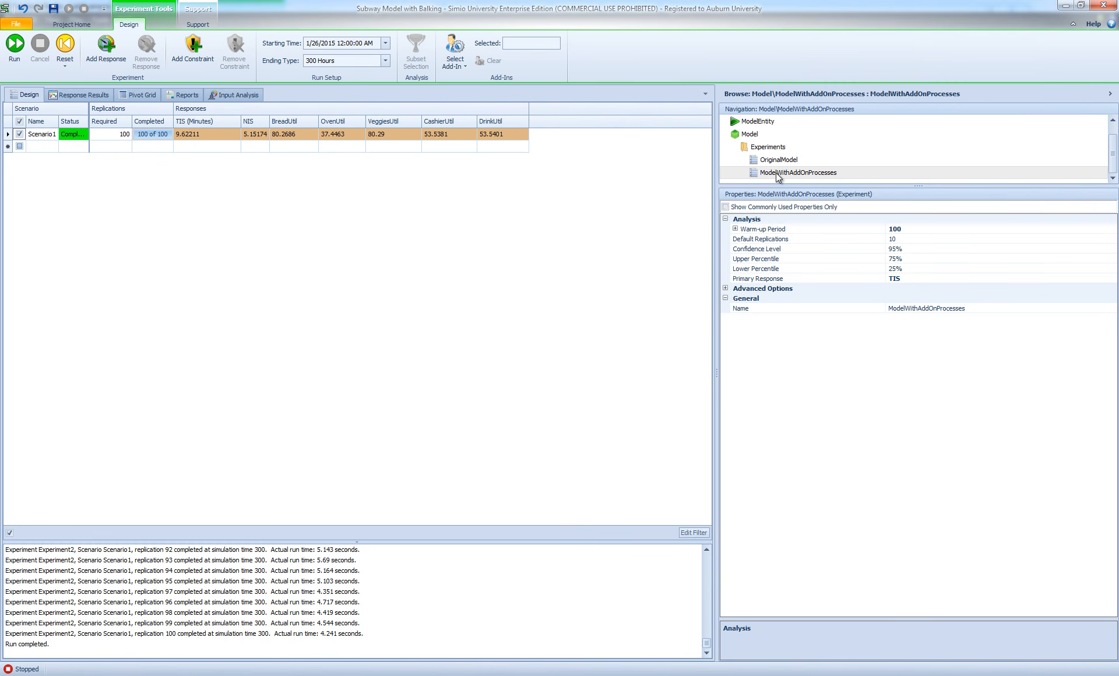
pyautogui.click(774, 161)
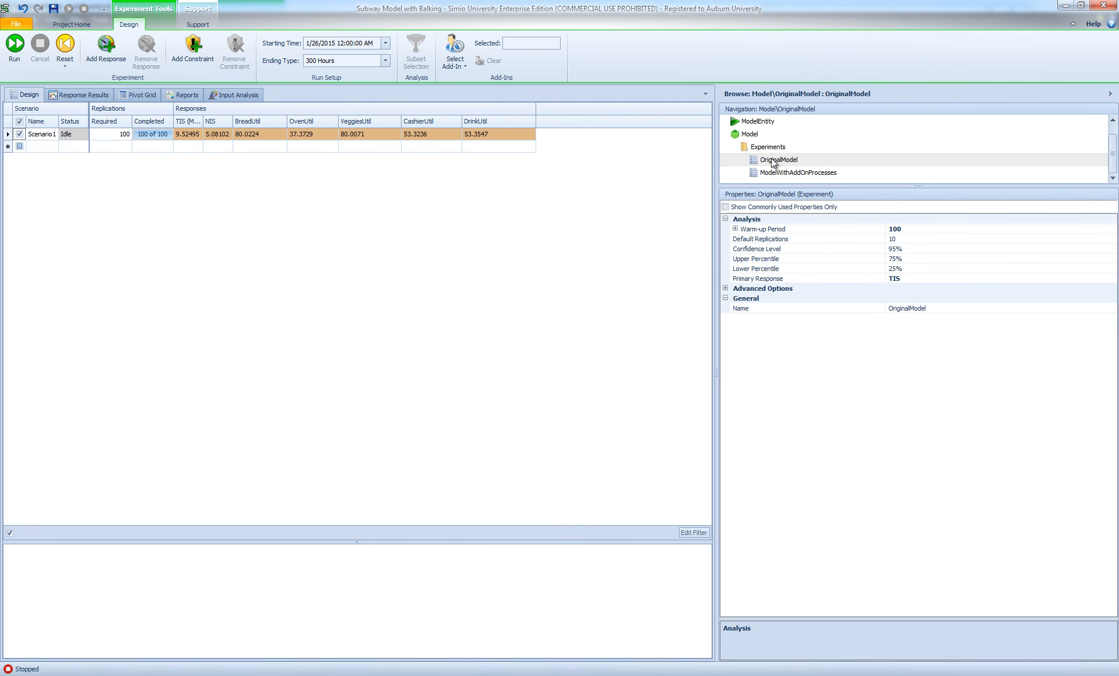
pyautogui.click(782, 174)
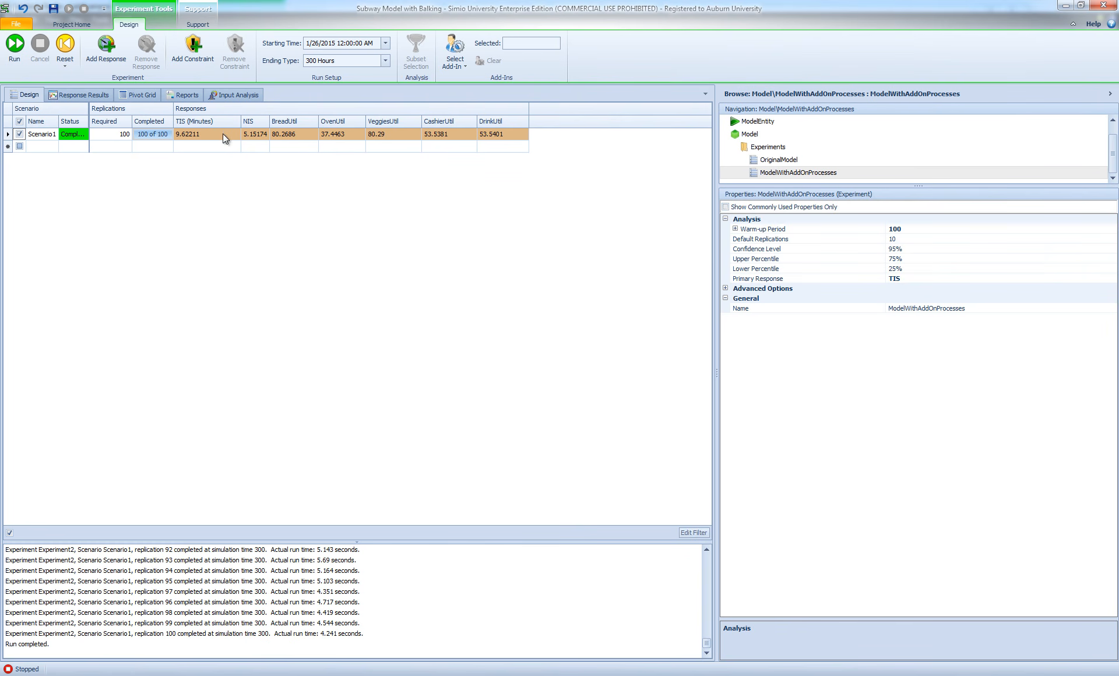
pyautogui.click(780, 161)
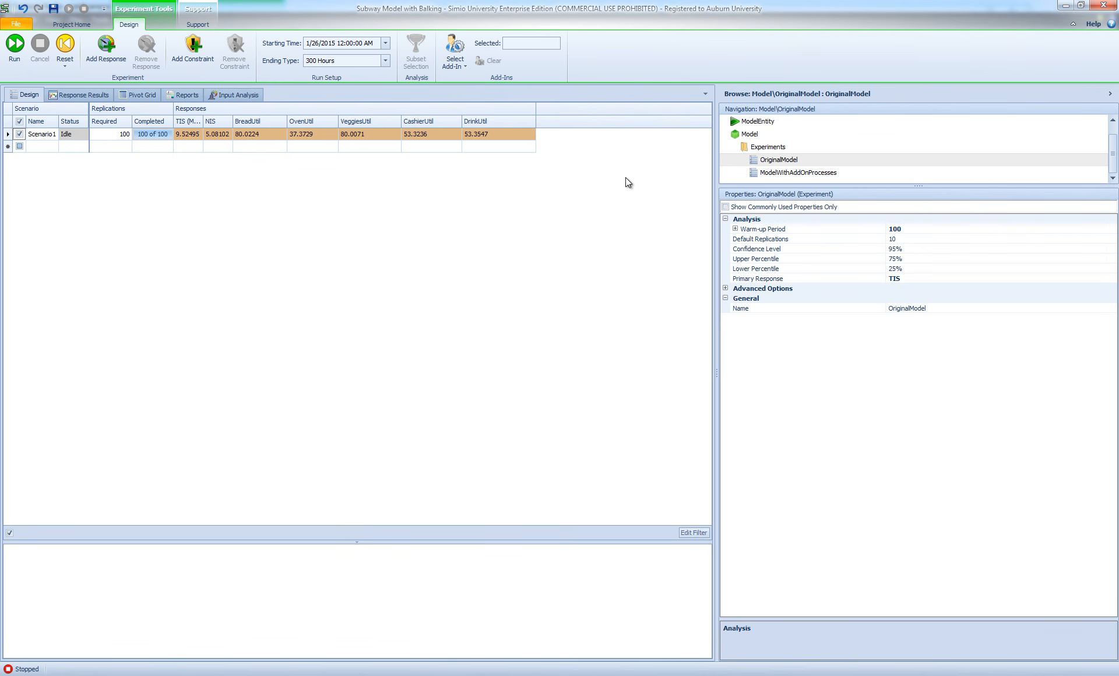
pyautogui.click(772, 173)
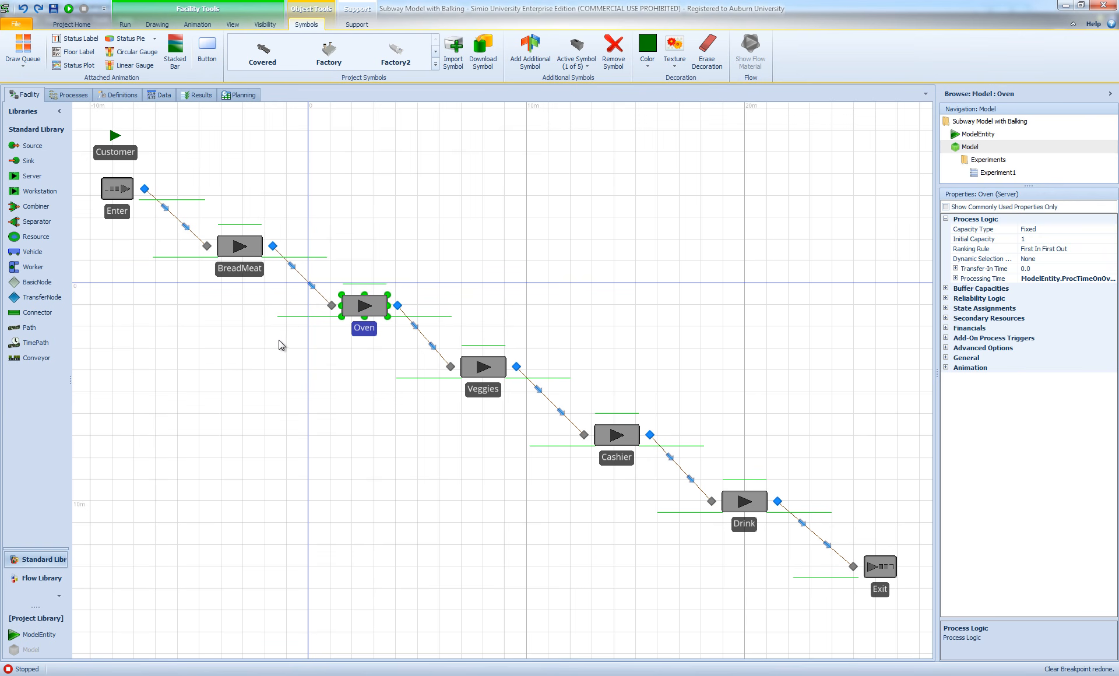
# Add an additional symbol to the Customer entity and color its symbol 0 red
pyautogui.click(116, 137)
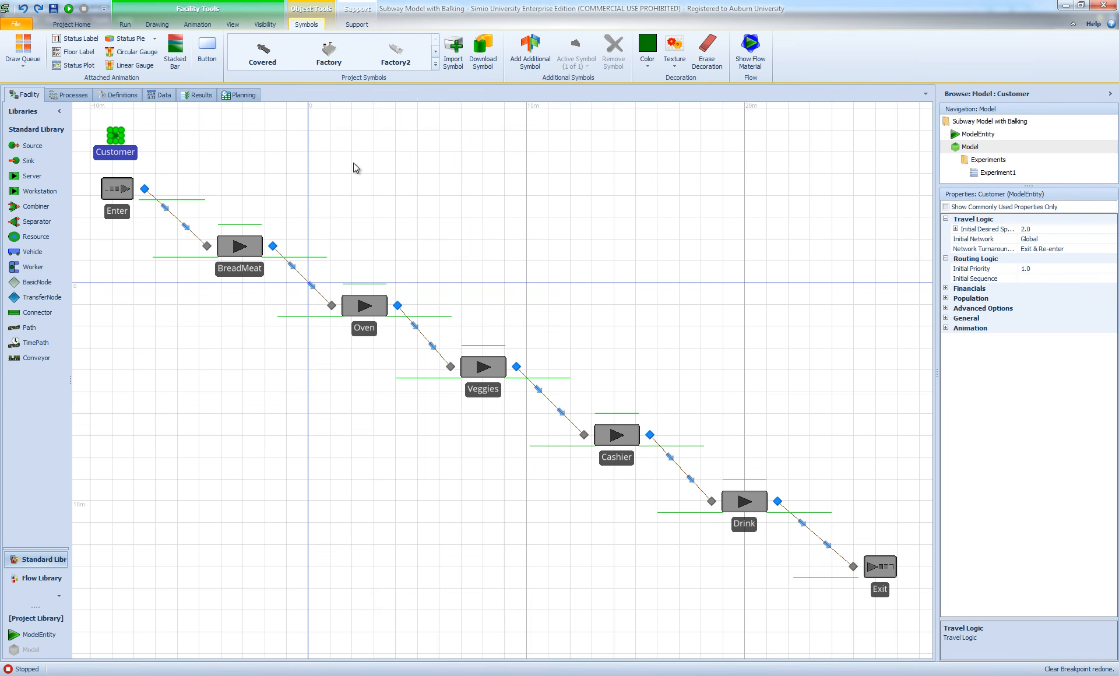
pyautogui.click(530, 61)
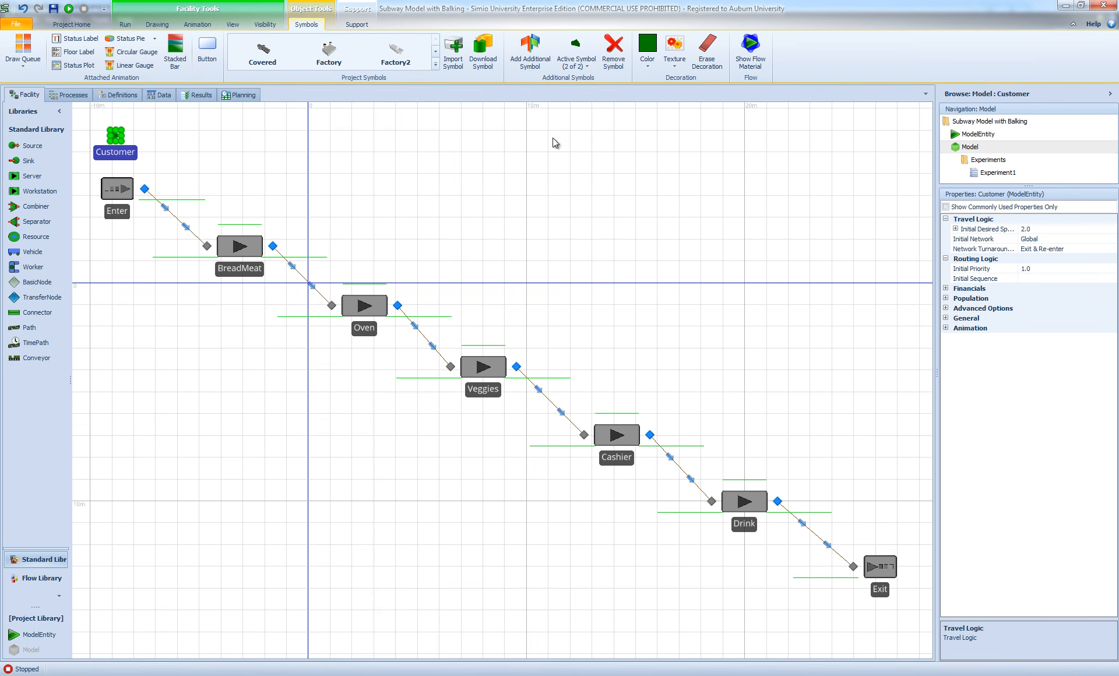
pyautogui.click(585, 69)
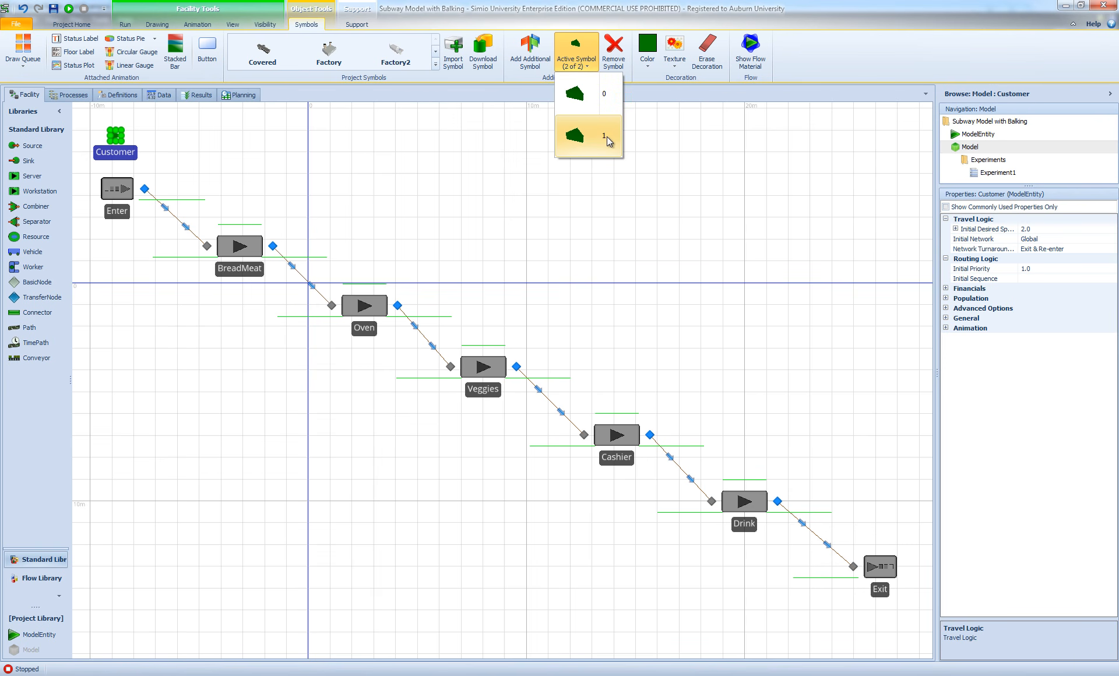
pyautogui.click(587, 98)
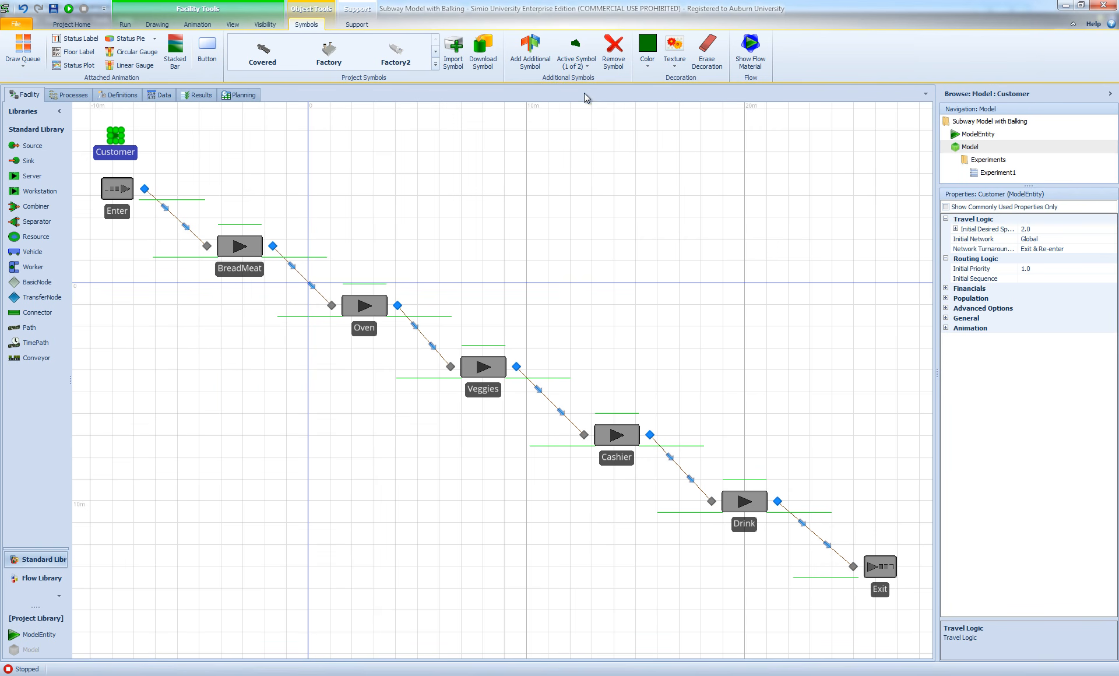
pyautogui.click(647, 63)
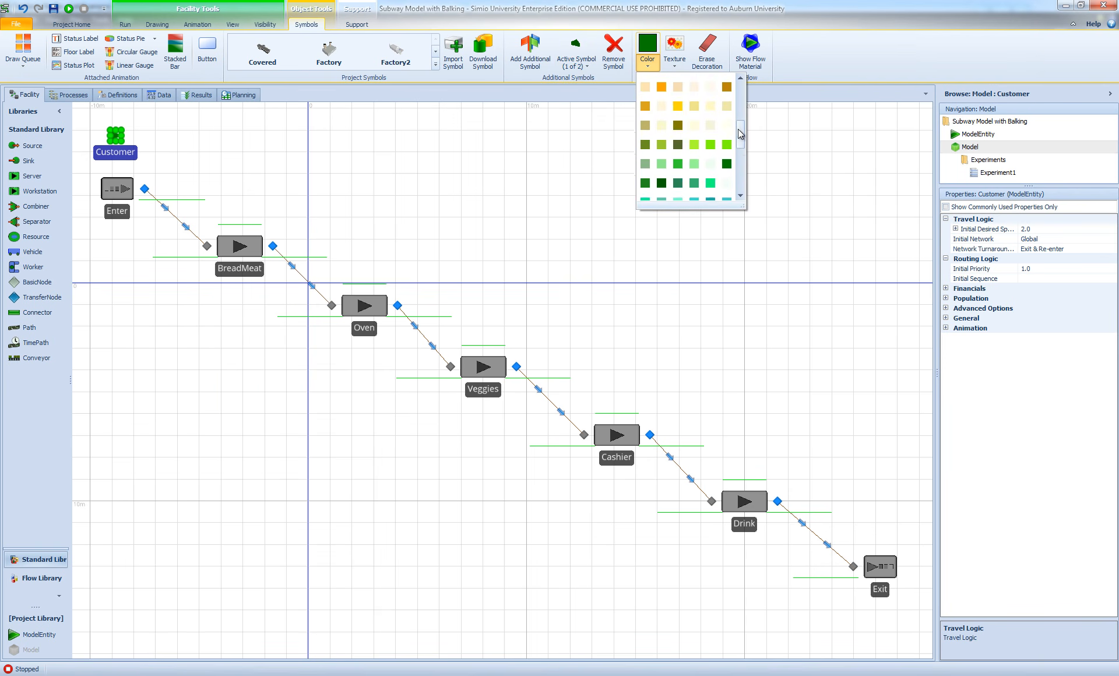
pyautogui.moveTo(740, 134); pyautogui.dragTo(736, 103)
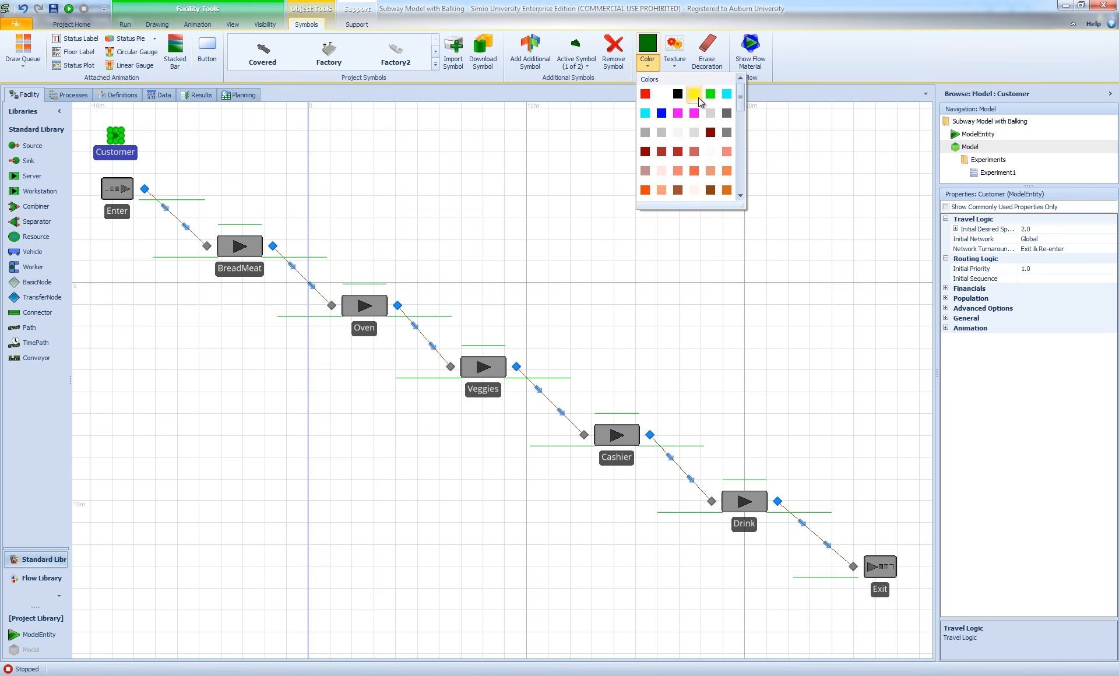
pyautogui.click(645, 94)
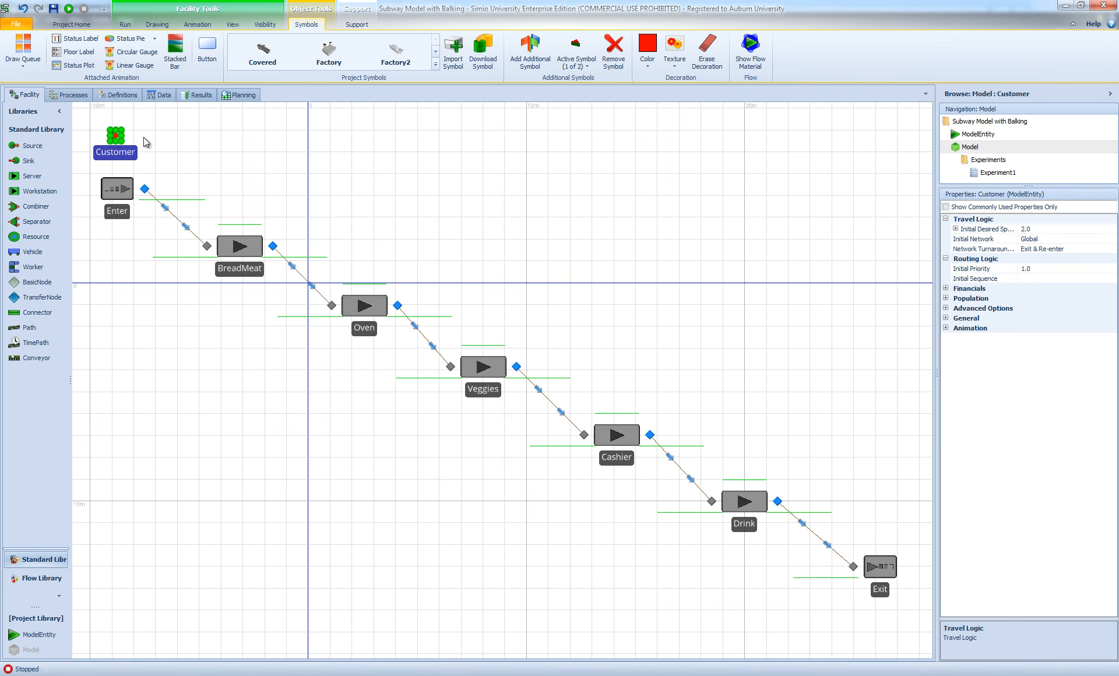
# Make symbol 1 the Customer entity's active symbol and color it cyan
pyautogui.click(175, 143)
pyautogui.click(115, 140)
pyautogui.click(585, 64)
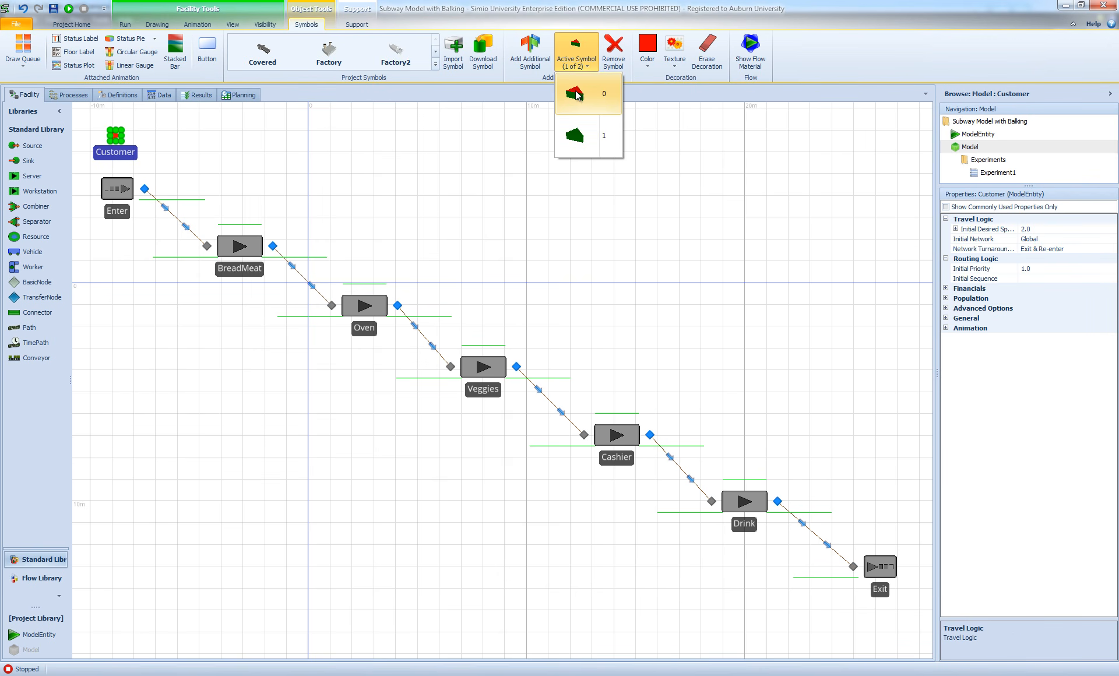
pyautogui.click(579, 140)
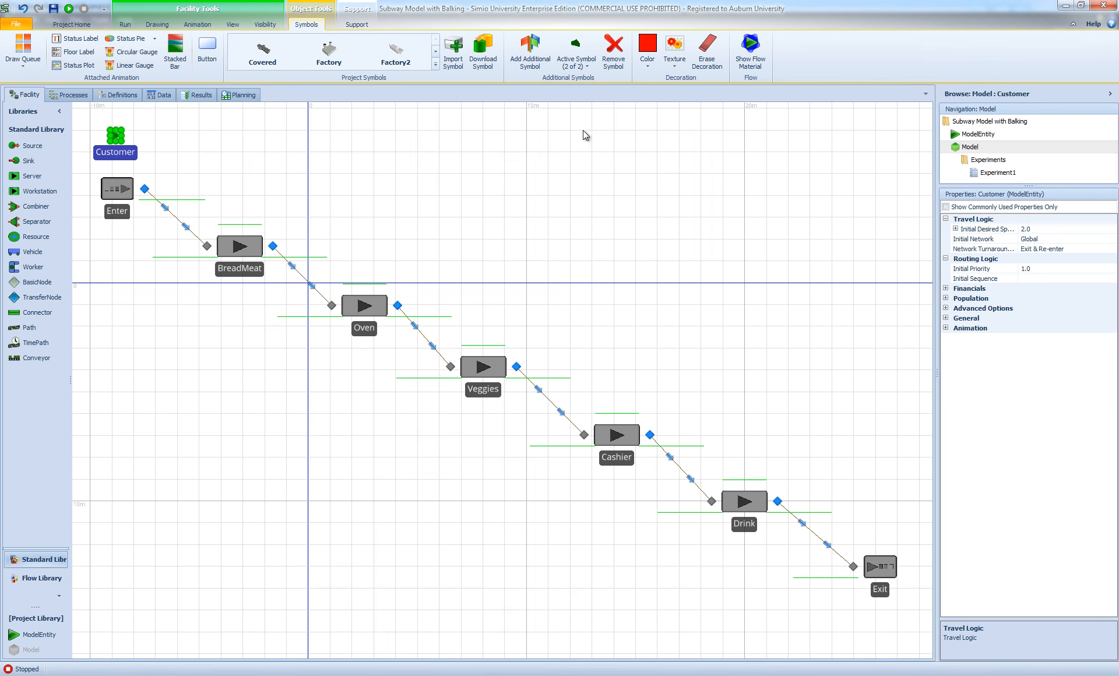
pyautogui.click(650, 66)
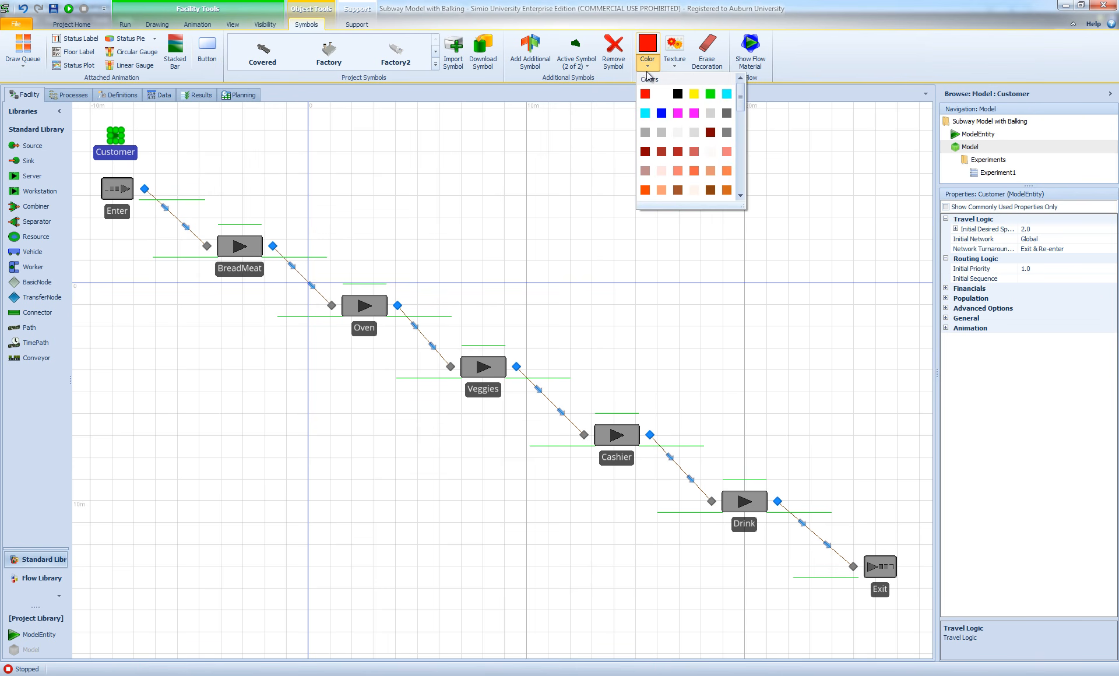
pyautogui.click(727, 95)
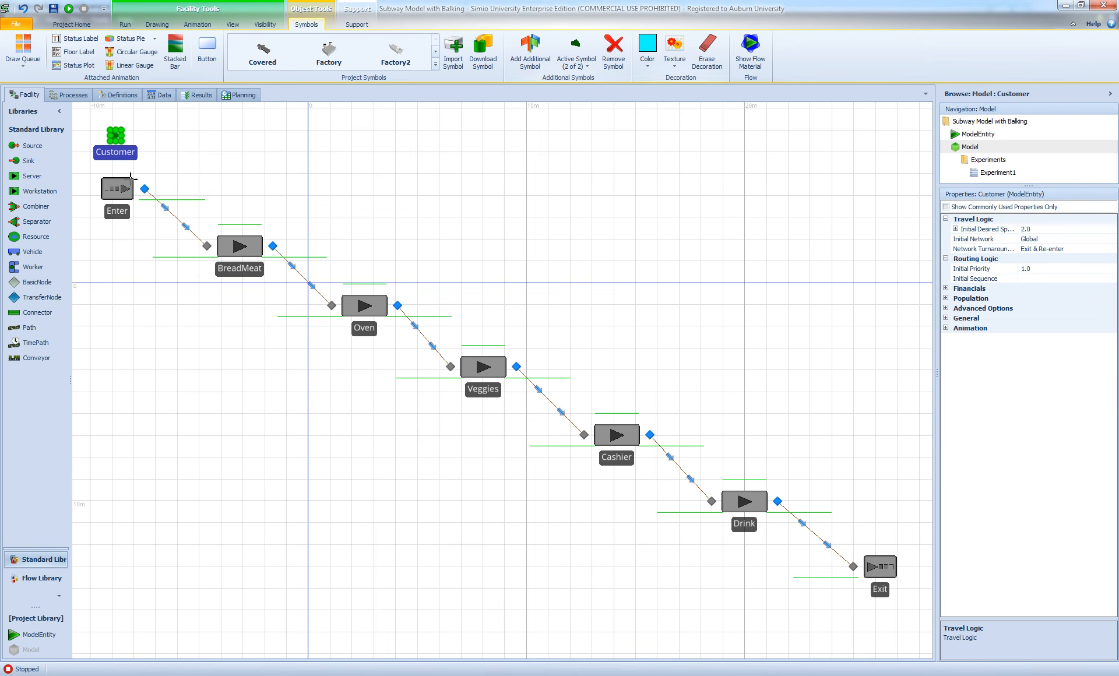
pyautogui.rightClick(274, 156)
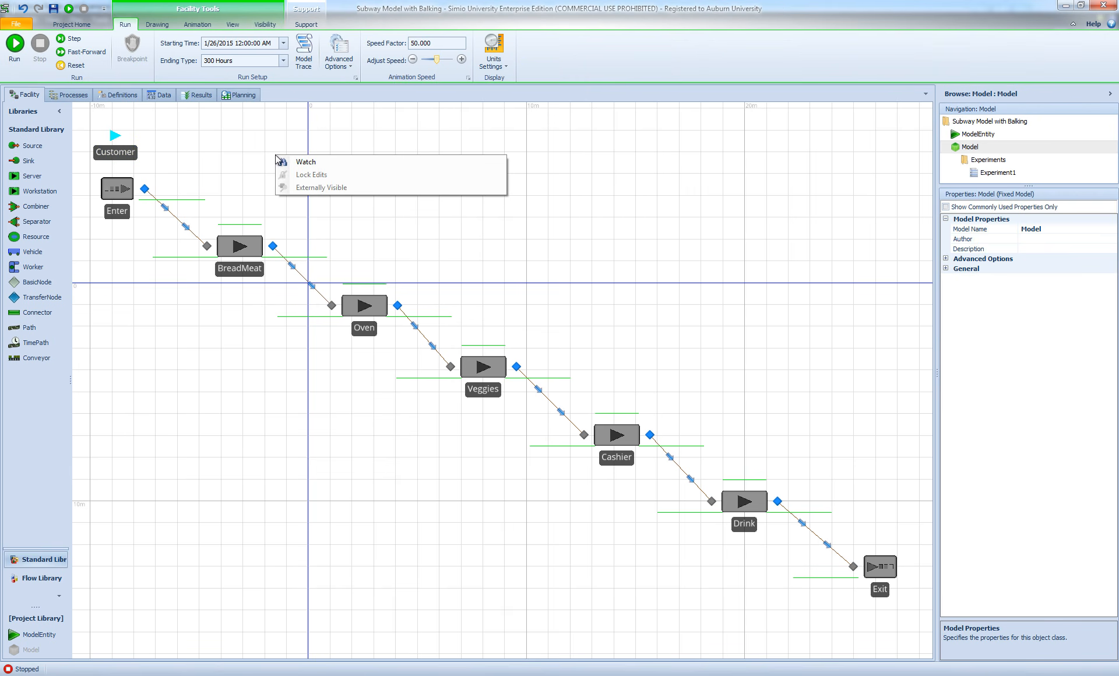
pyautogui.click(216, 150)
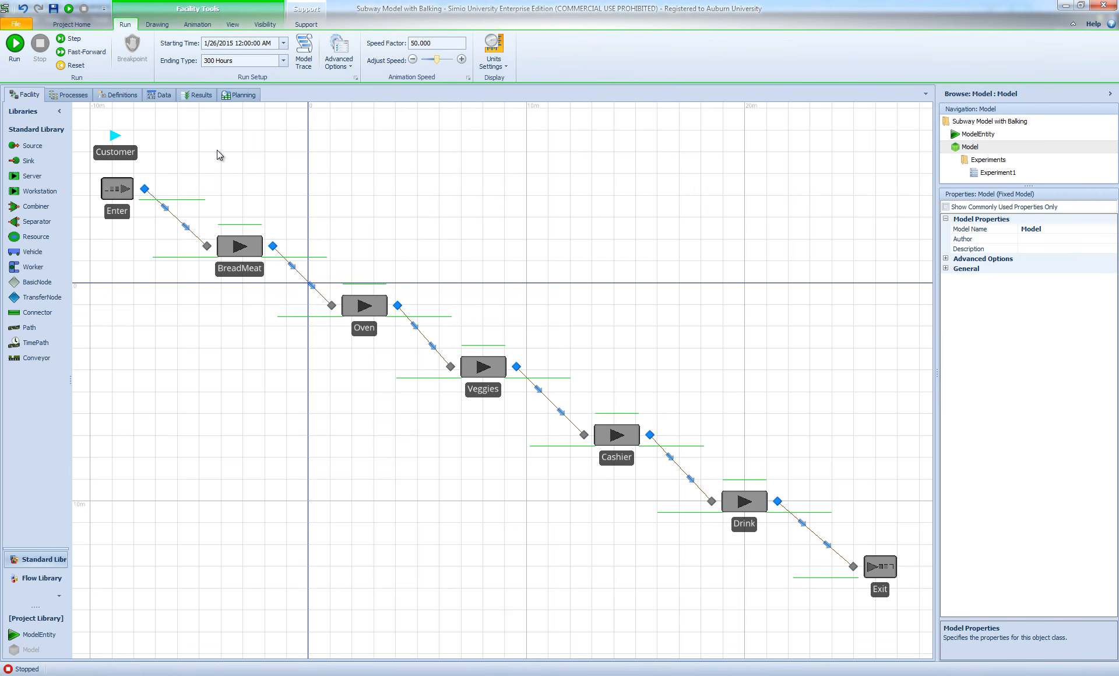
# Run the model to watch which symbol colors the customers use
pyautogui.click(15, 46)
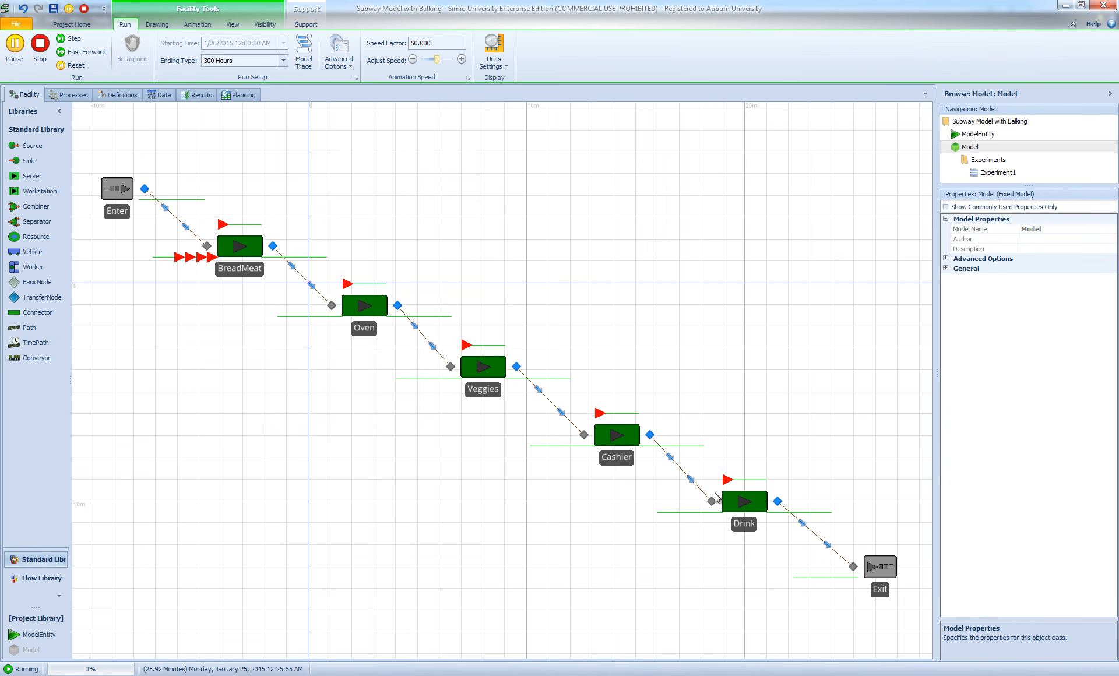
# Stop the run and add a second Assign step after Assign1 on the true branch of the Output_Enter_Entered process
pyautogui.click(44, 59)
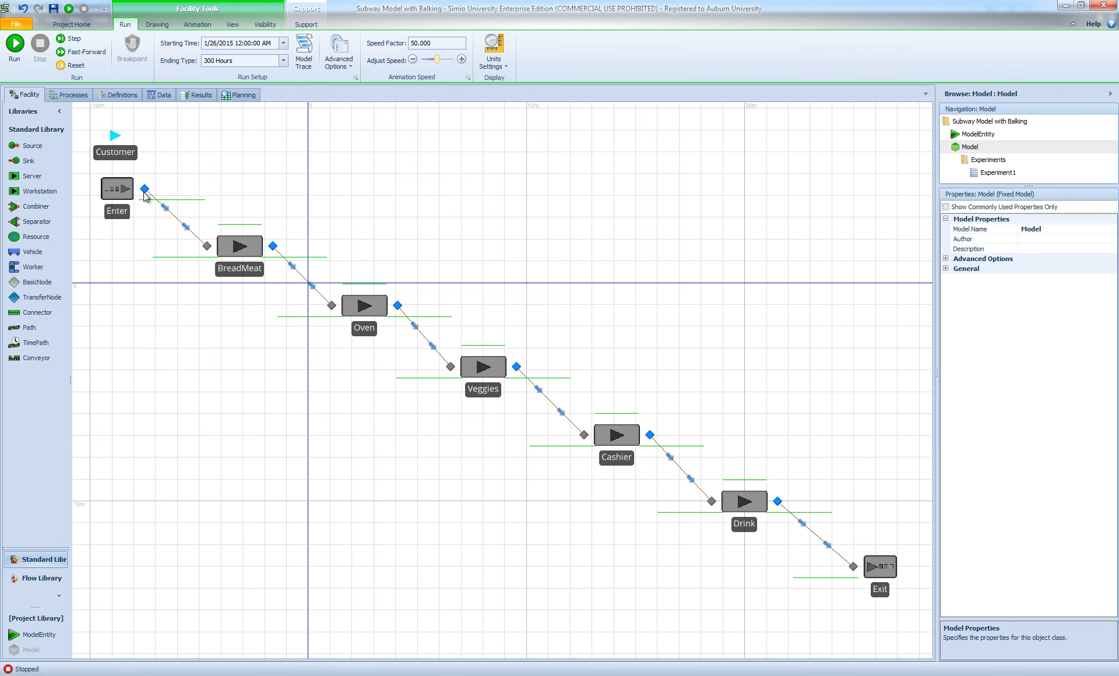
pyautogui.click(69, 97)
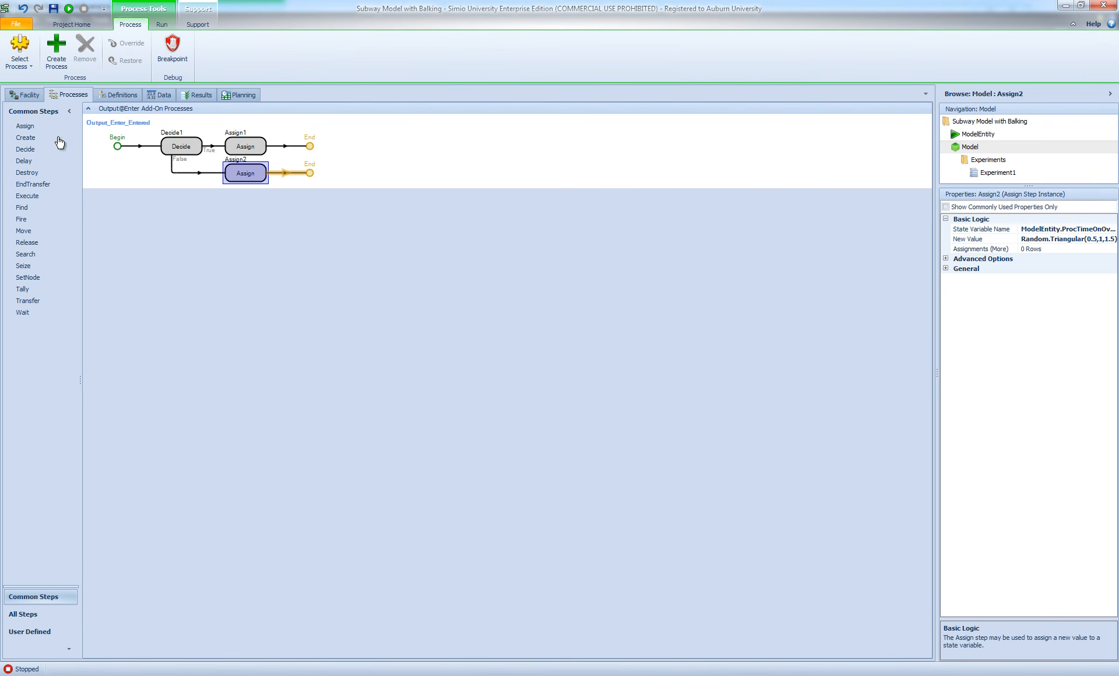
pyautogui.moveTo(25, 125); pyautogui.dragTo(316, 148)
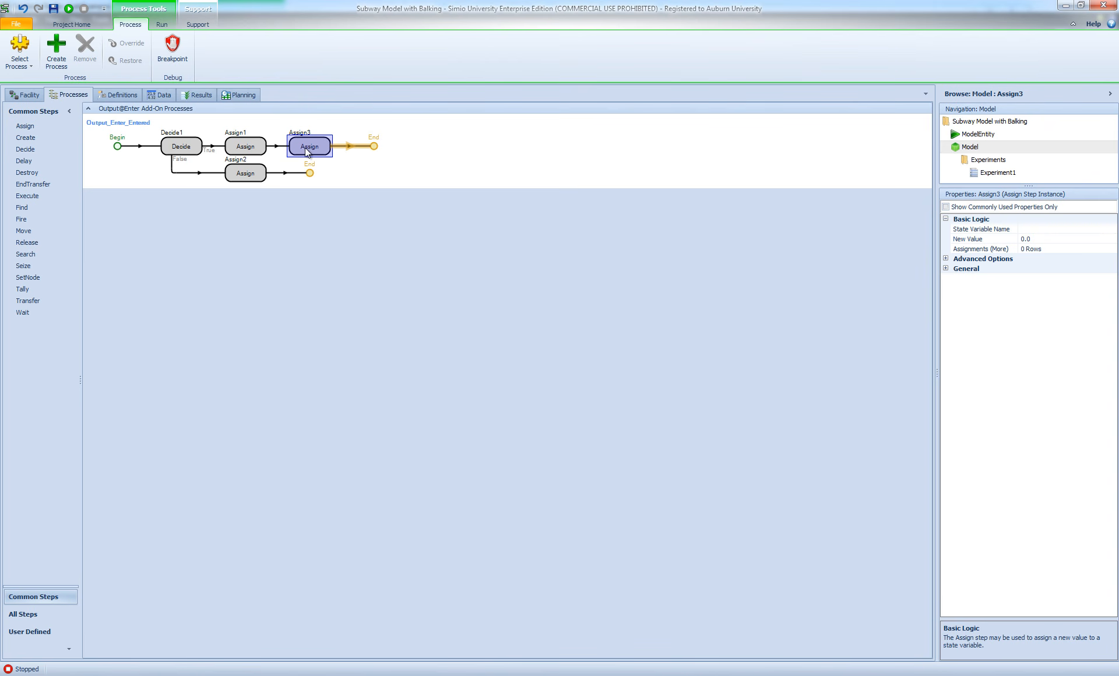
pyautogui.click(199, 147)
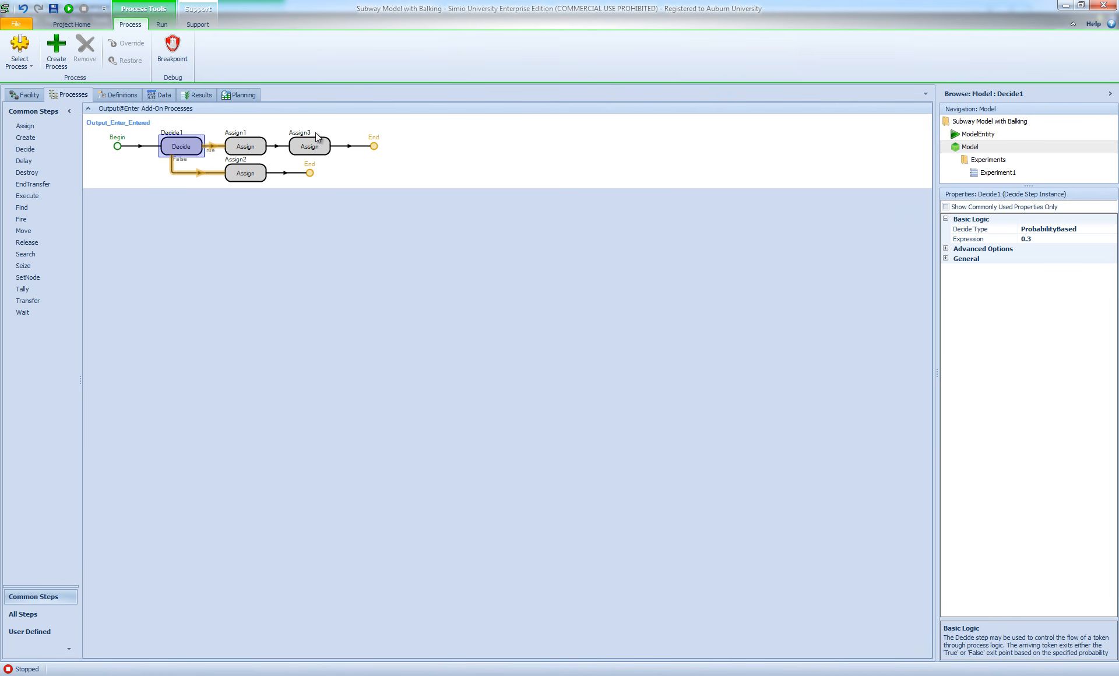
# Set the state variable of the new Assign step on the true branch to ModelEntity.Picture
pyautogui.click(310, 149)
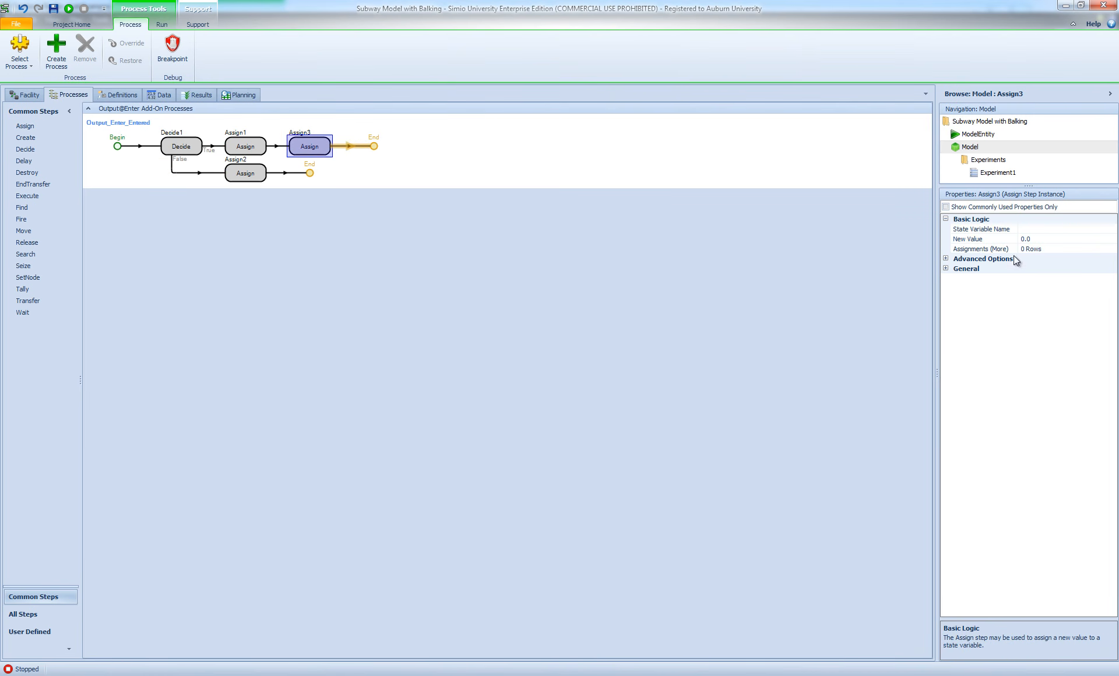
pyautogui.click(1097, 230)
pyautogui.click(1112, 230)
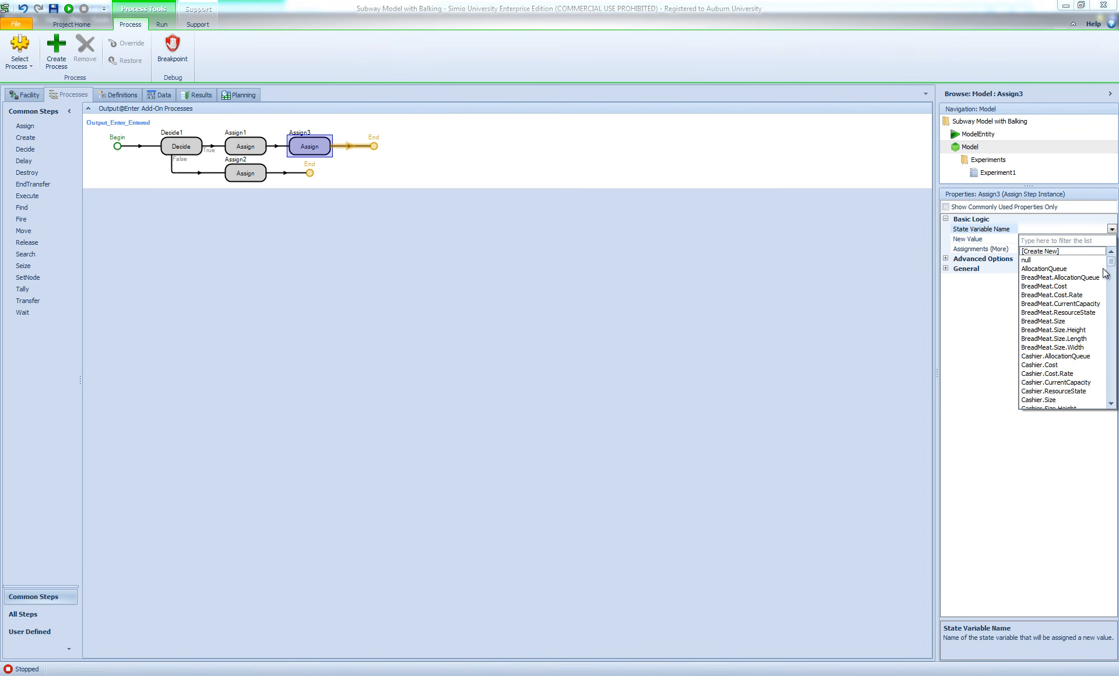
pyautogui.moveTo(1112, 265); pyautogui.dragTo(1118, 350)
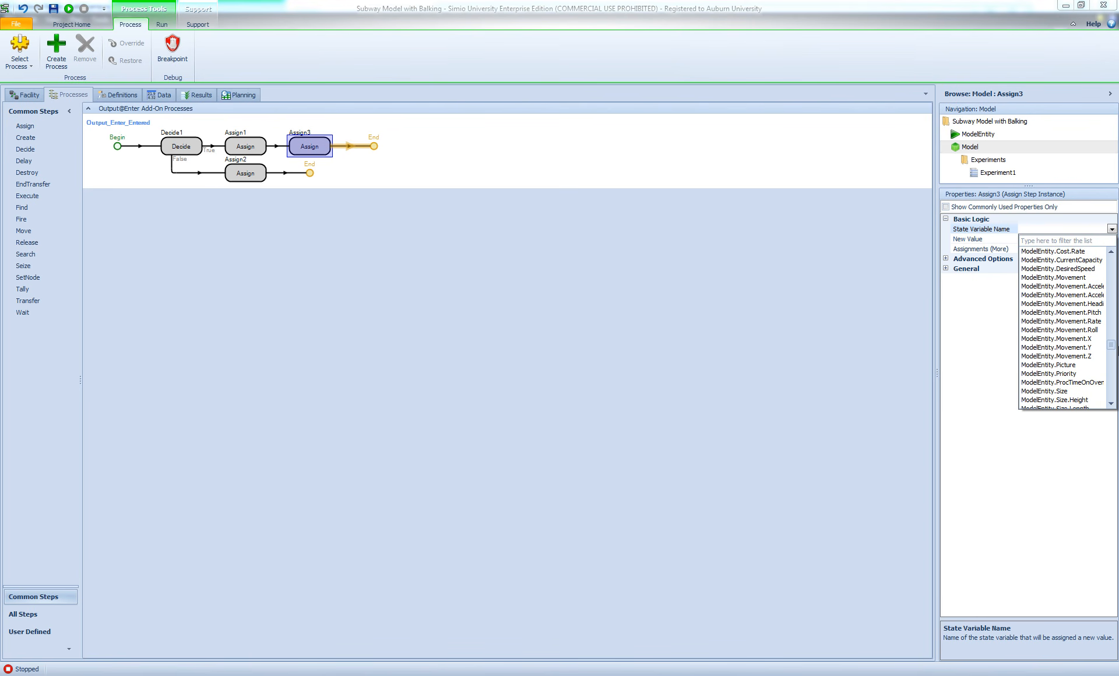
pyautogui.click(1058, 365)
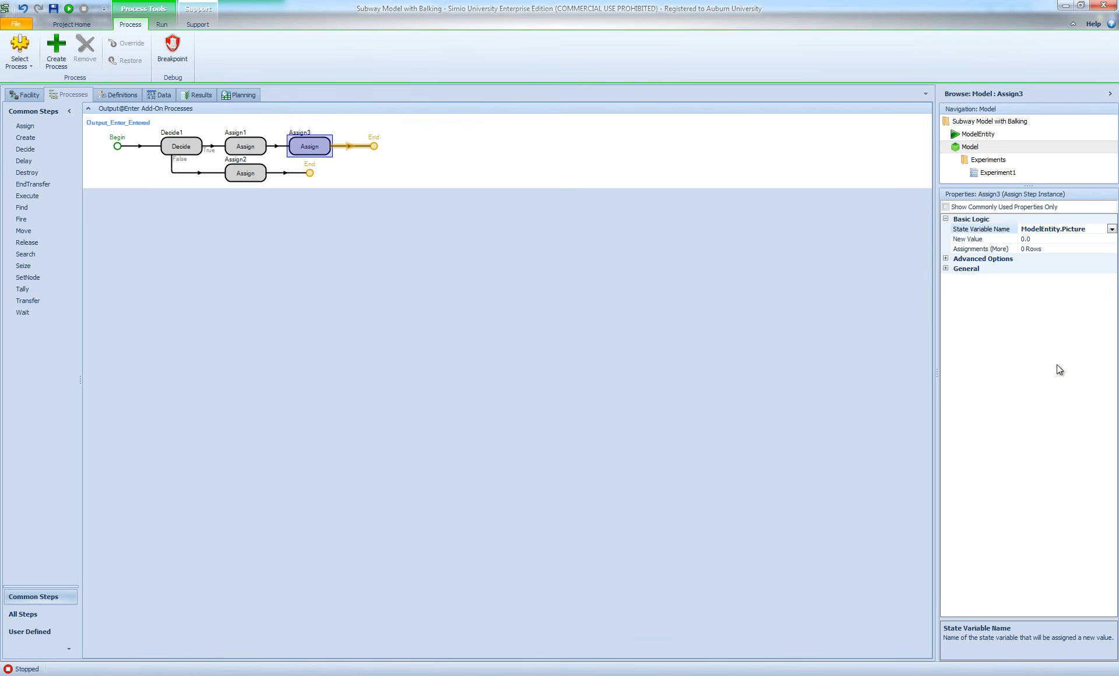
# Set the new value of that Assign step to ModelEntity.Picture + 1
pyautogui.doubleClick(1048, 228)
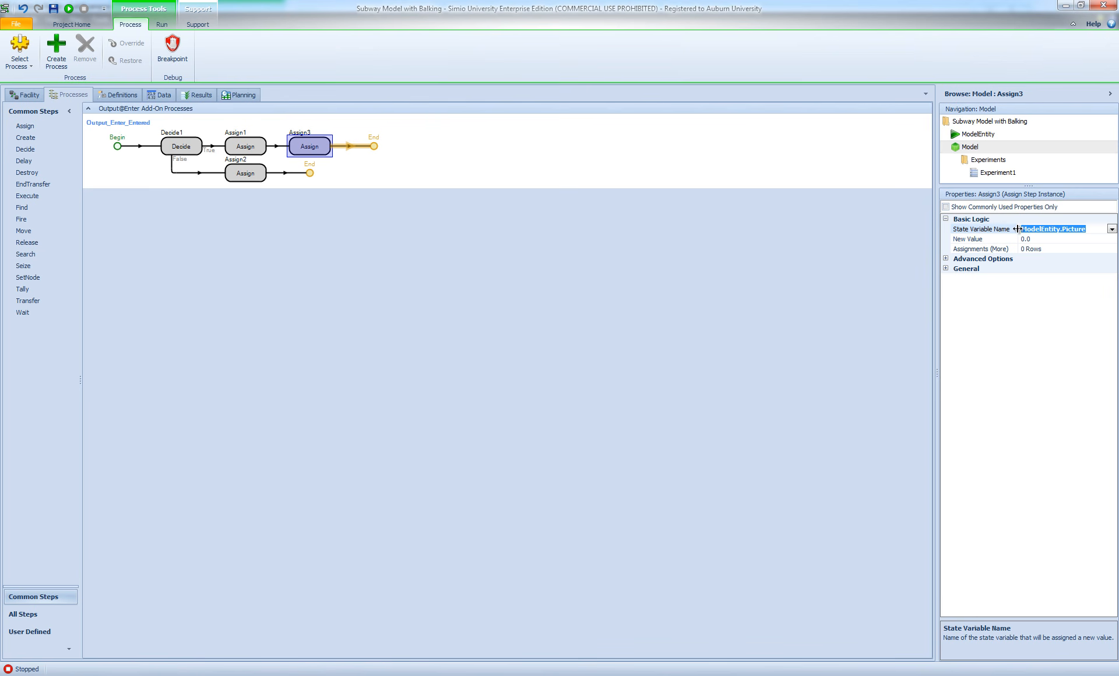
pyautogui.hotkey('ctrl', 'c')
pyautogui.click(1038, 240)
pyautogui.click(1031, 241)
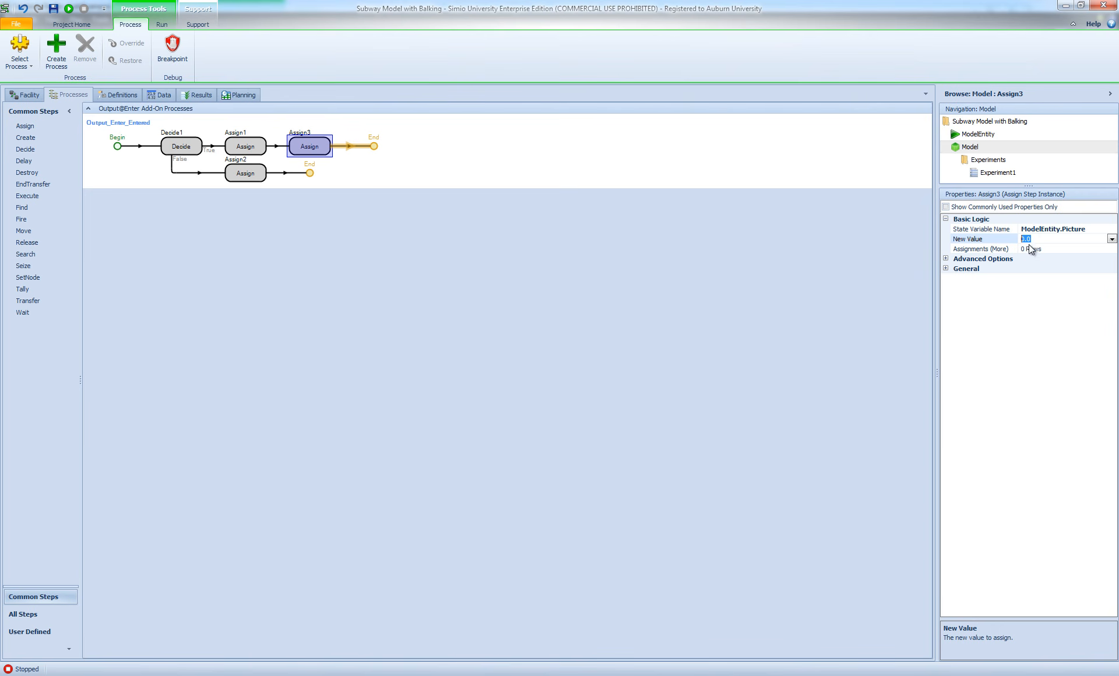
pyautogui.hotkey('ctrl', 'v')
pyautogui.write('+ 1')
pyautogui.press('Return')
# Run the model in the Facility view, pause it, set the speed factor to 20 and resume to watch the customer symbols
pyautogui.click(25, 97)
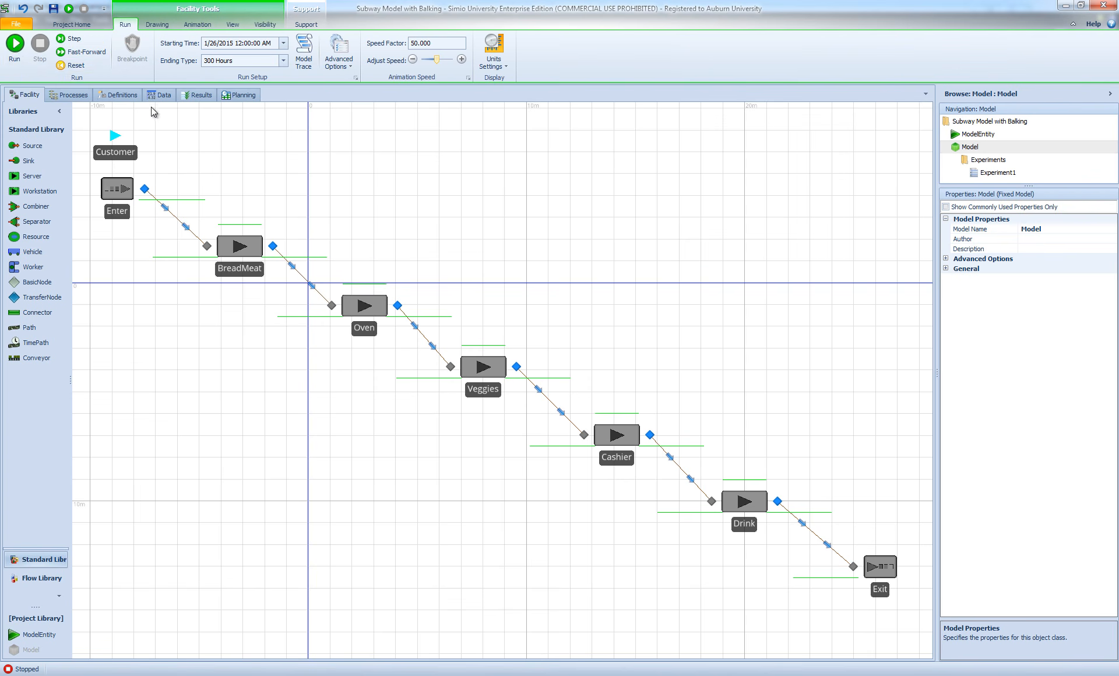
pyautogui.click(16, 47)
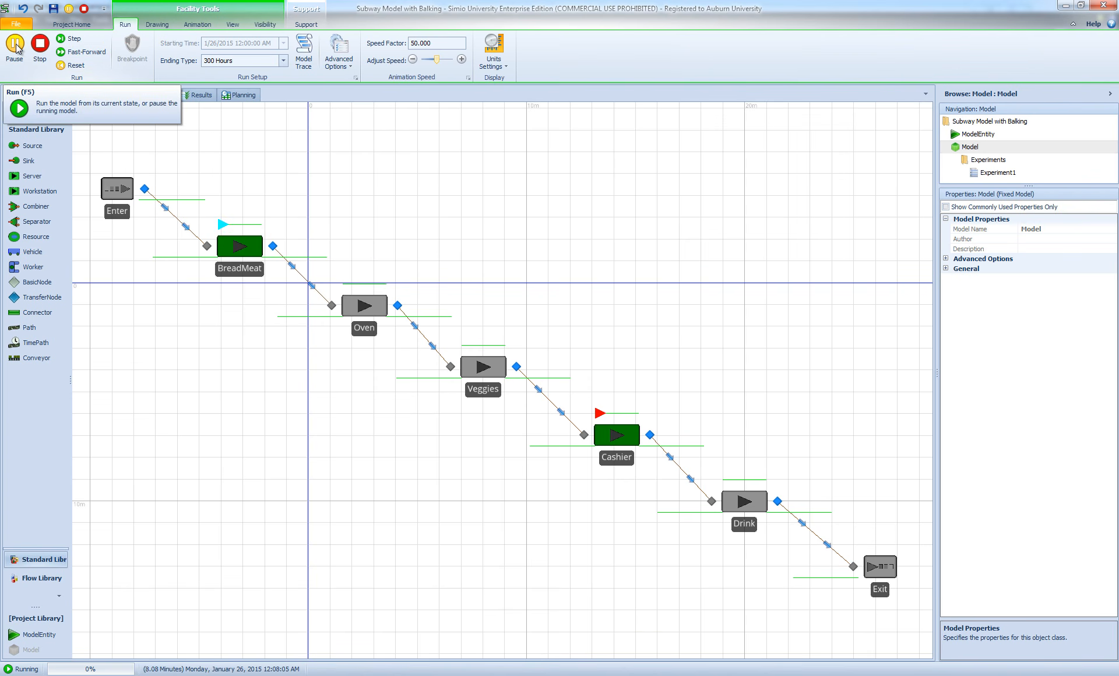
pyautogui.click(17, 46)
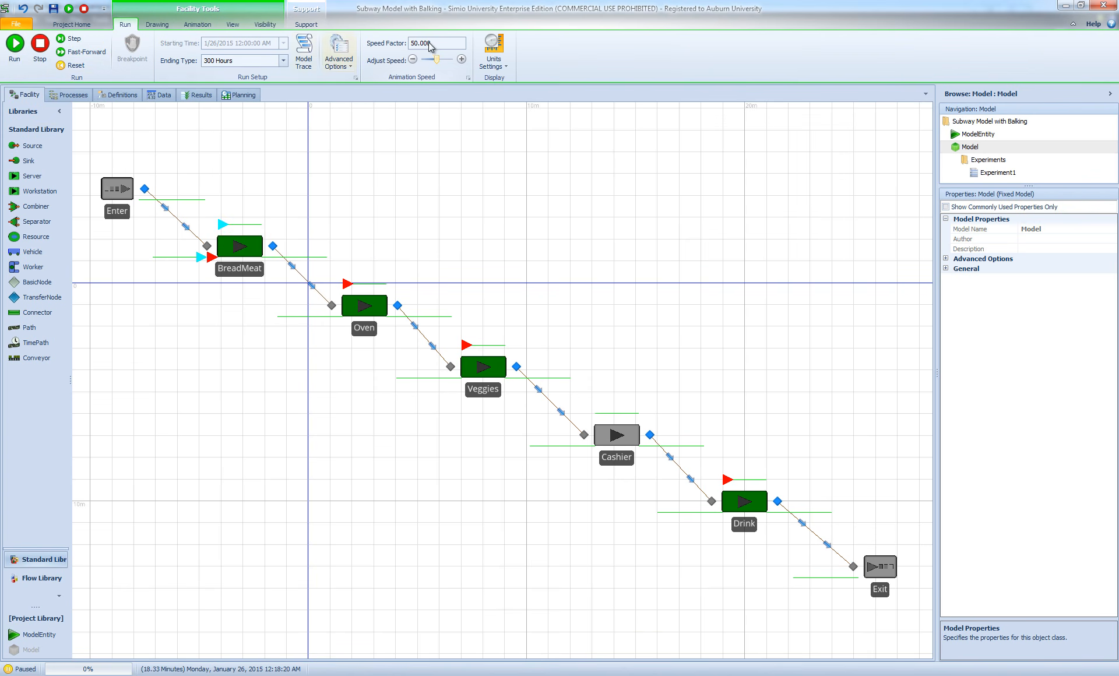
pyautogui.moveTo(445, 43); pyautogui.dragTo(334, 51)
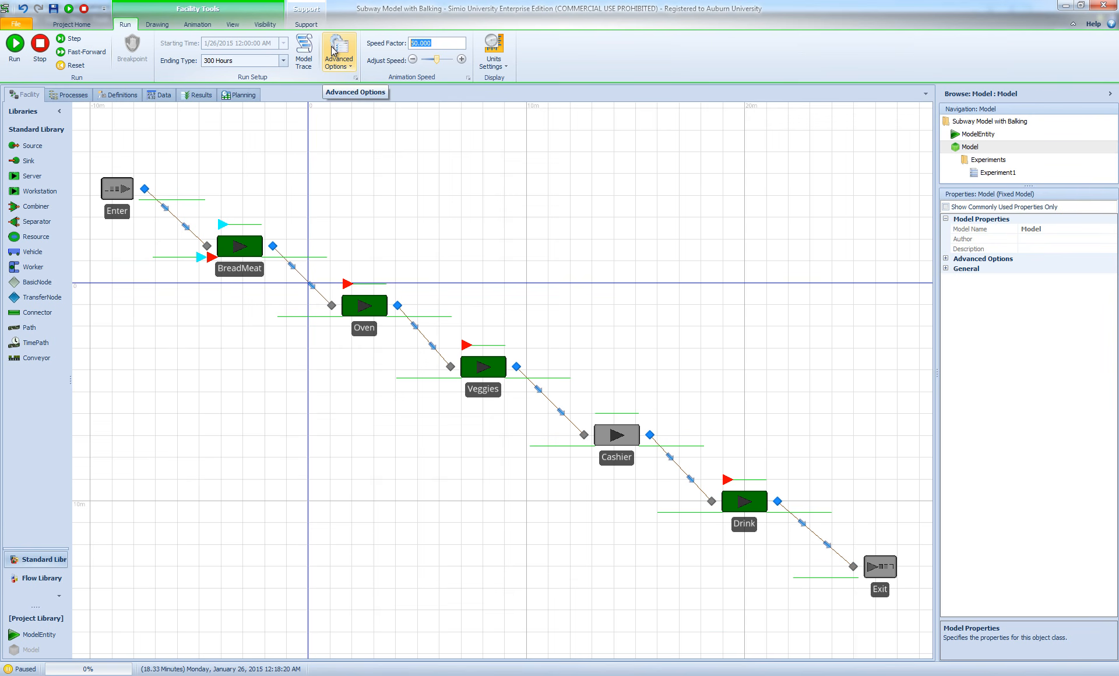
pyautogui.write('20')
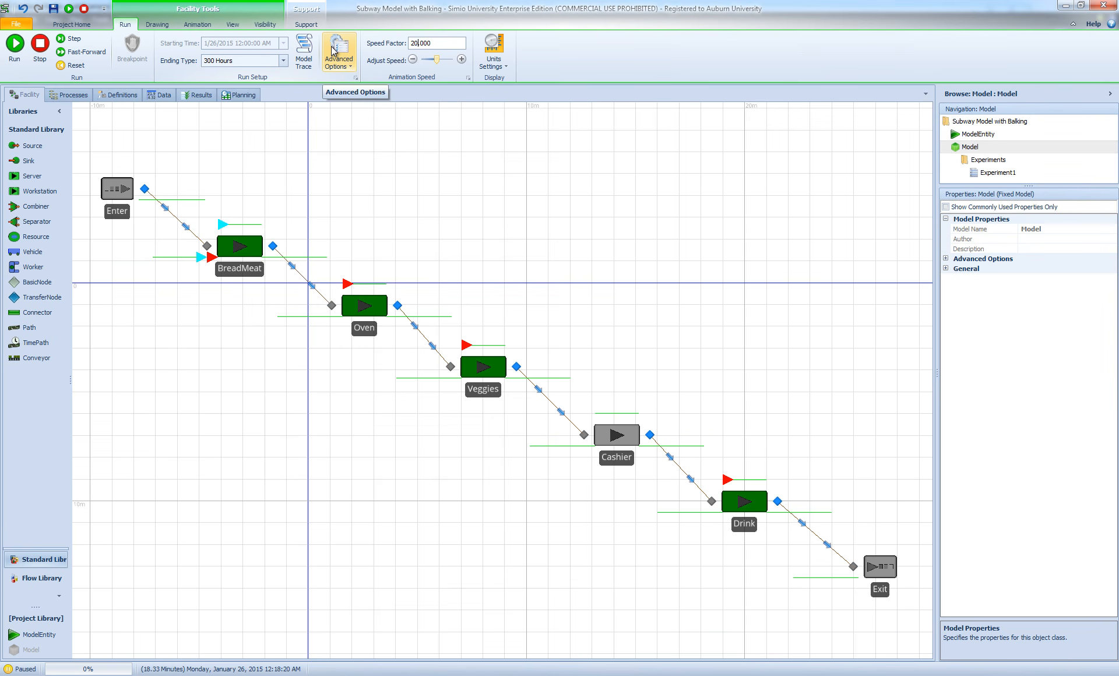
pyautogui.click(23, 39)
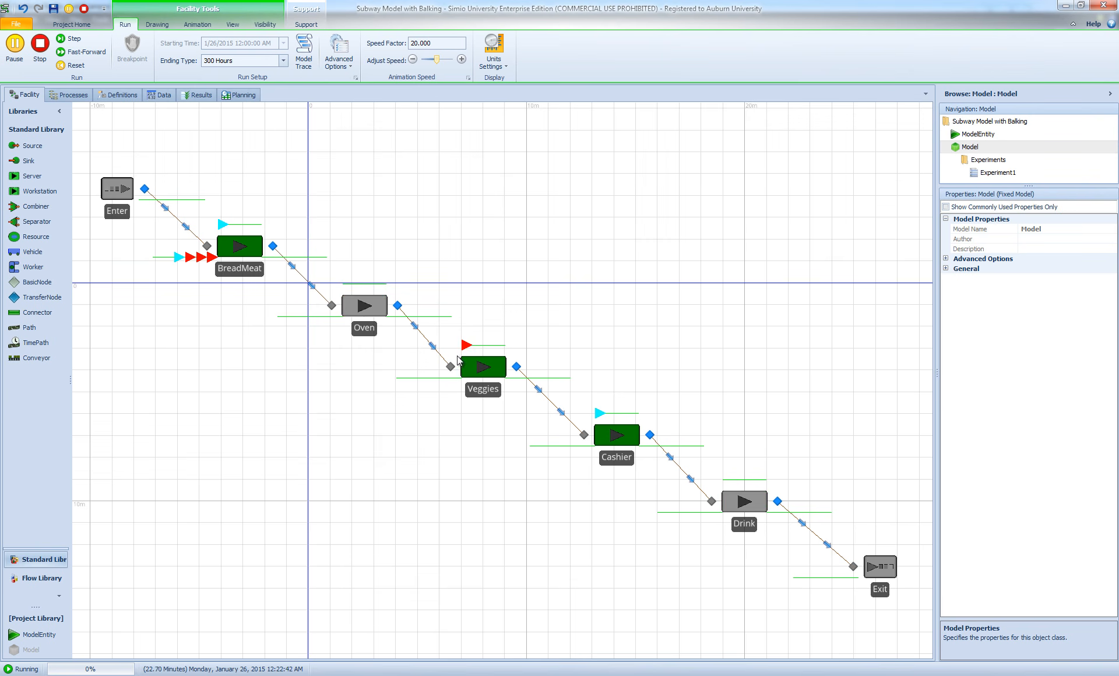